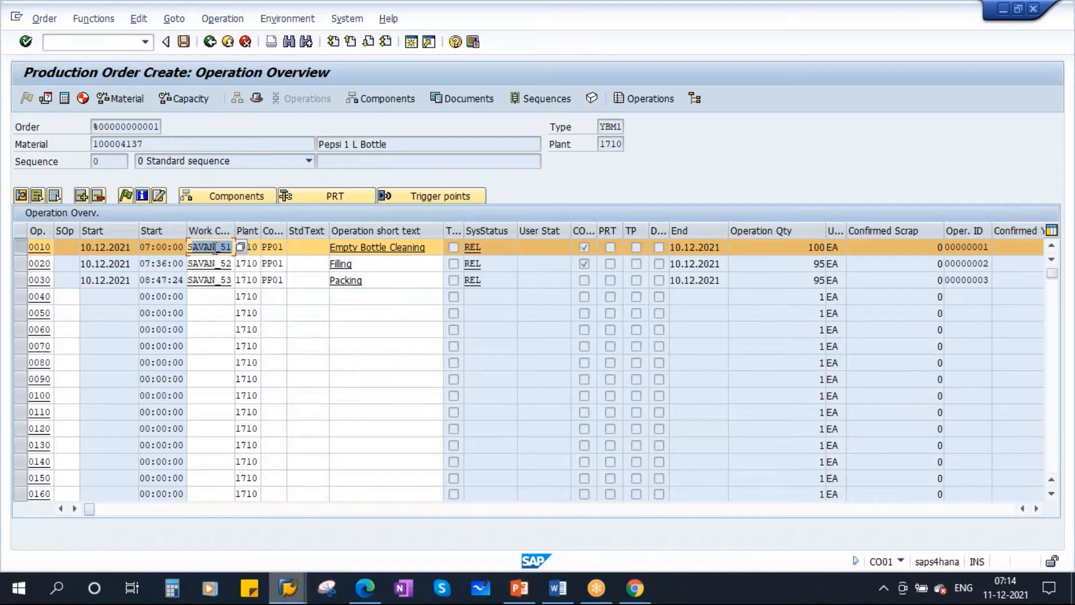
Step: Display the work center of operation 0010, Empty Bottle Cleaning, and switch to the PowerPoint slide on issue storage location determination
double_click(215, 247)
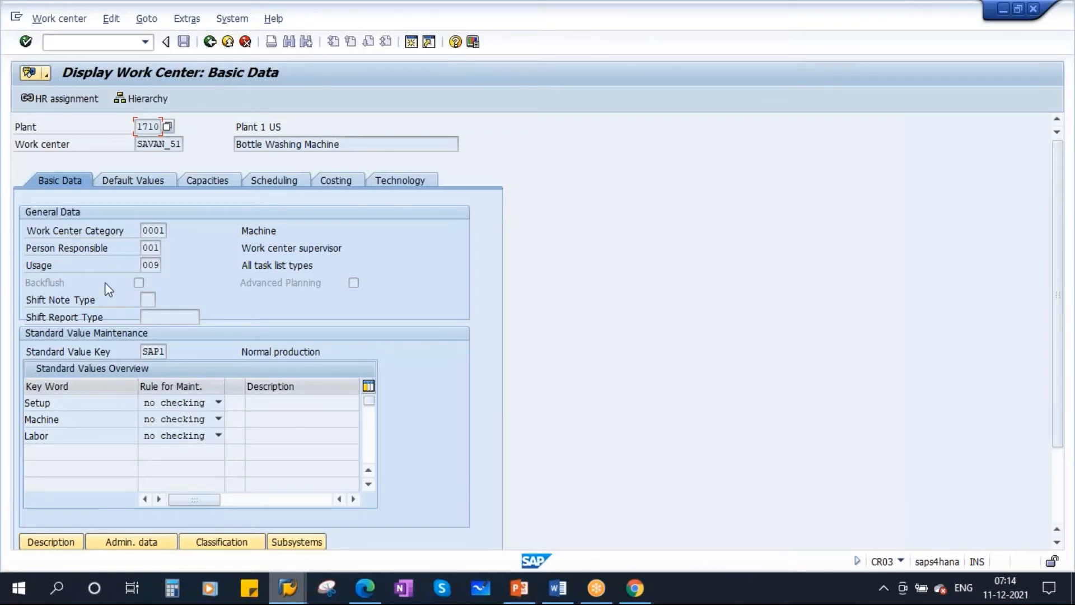
left_click(519, 587)
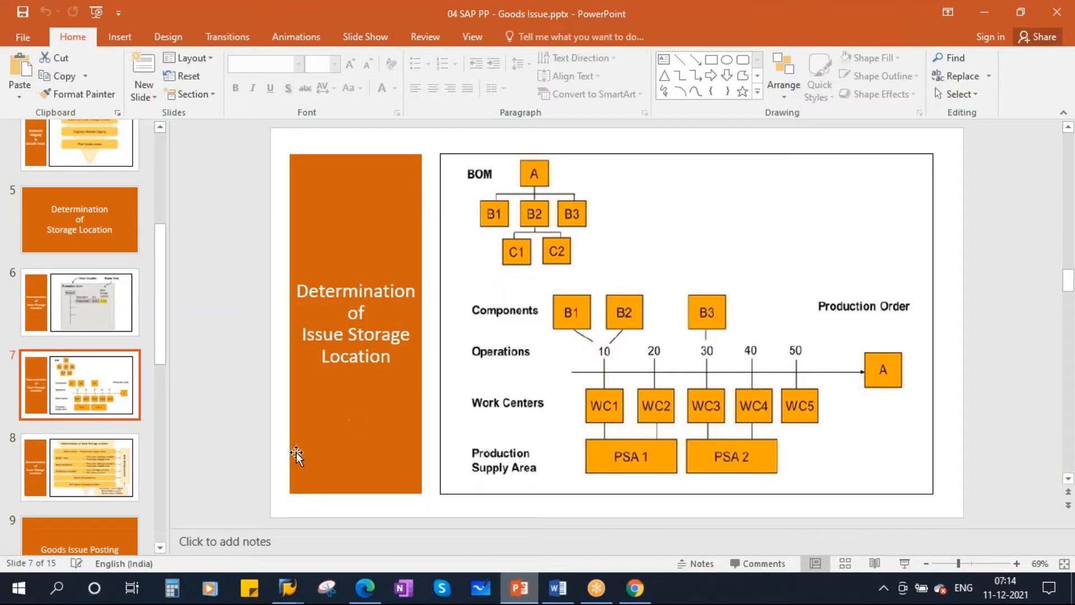
Step: Switch to SAP and preview the basic data screen for creating work center ltmc1111, category 0001, in plant 1710 with transaction CR01, without saving
mouse_move(288, 587)
left_click(427, 490)
left_click(210, 41)
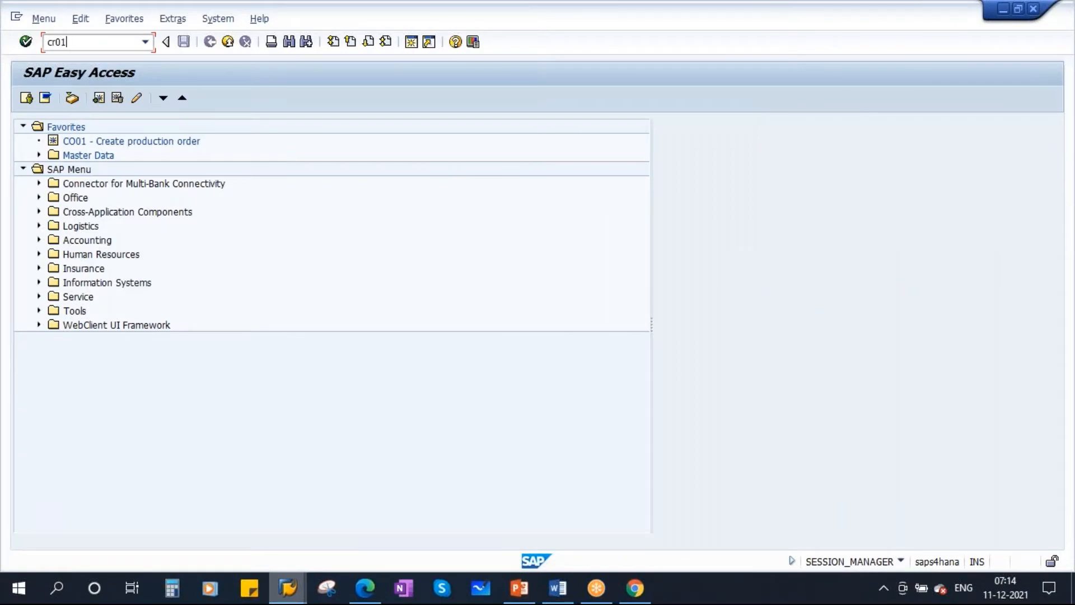
key("Return")
left_click(159, 178)
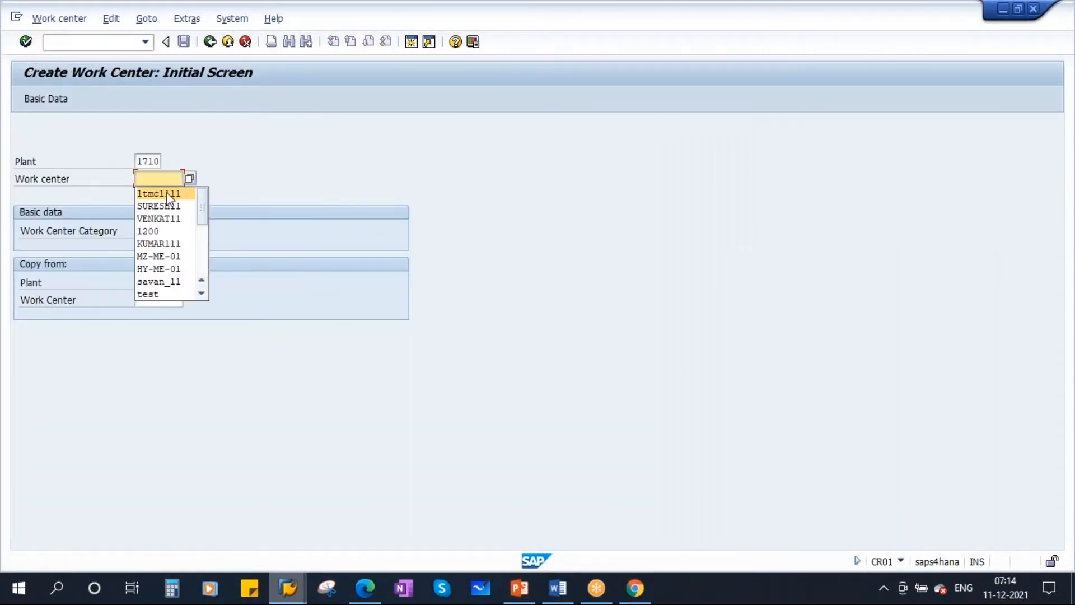
left_click(167, 194)
left_click(147, 231)
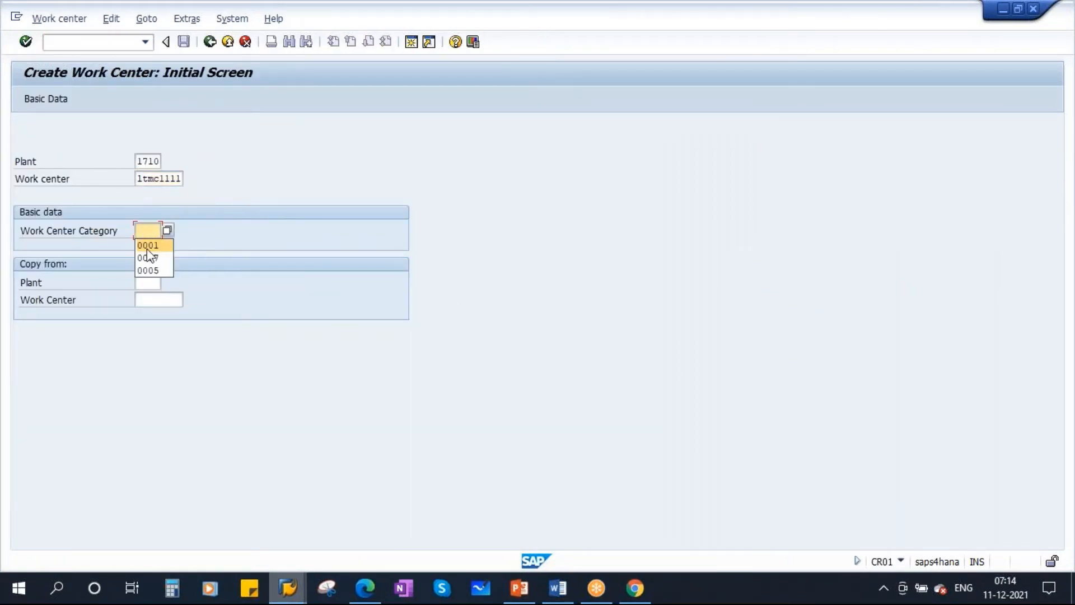
left_click(147, 247)
key("Return")
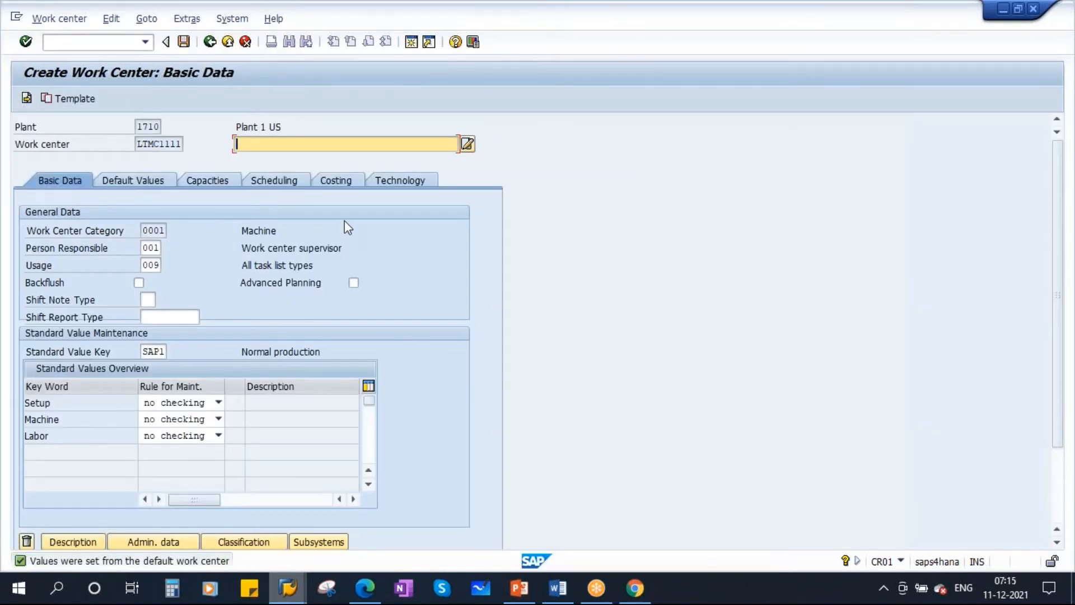
left_click(210, 43)
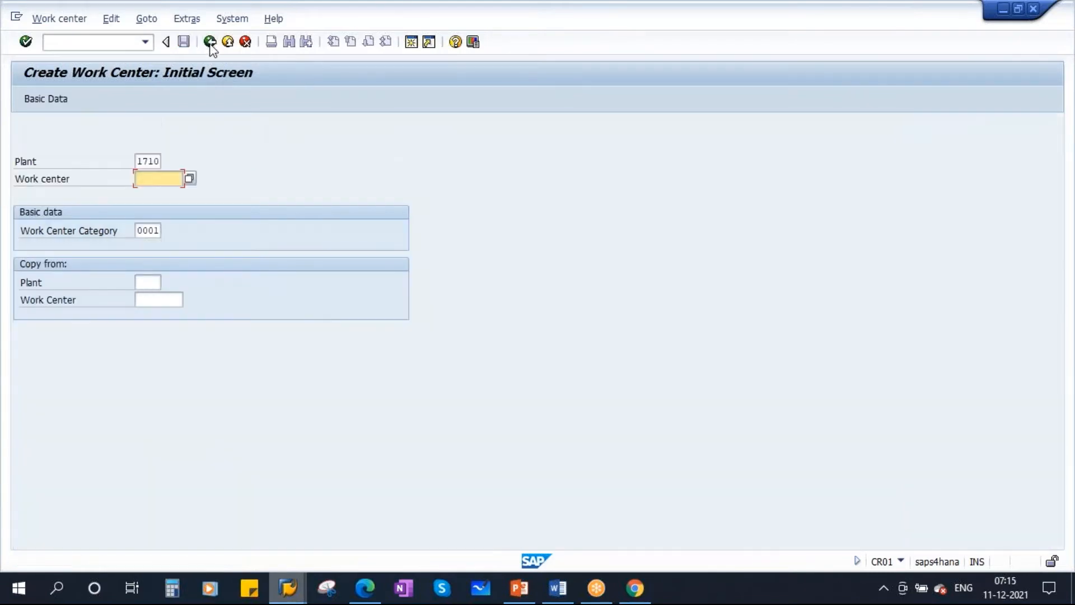
left_click(209, 42)
Step: Open the SAP Reference IMG with transaction spro and run Define Field Selection under Production, Basic Data, Work Center, General Data
type("spro")
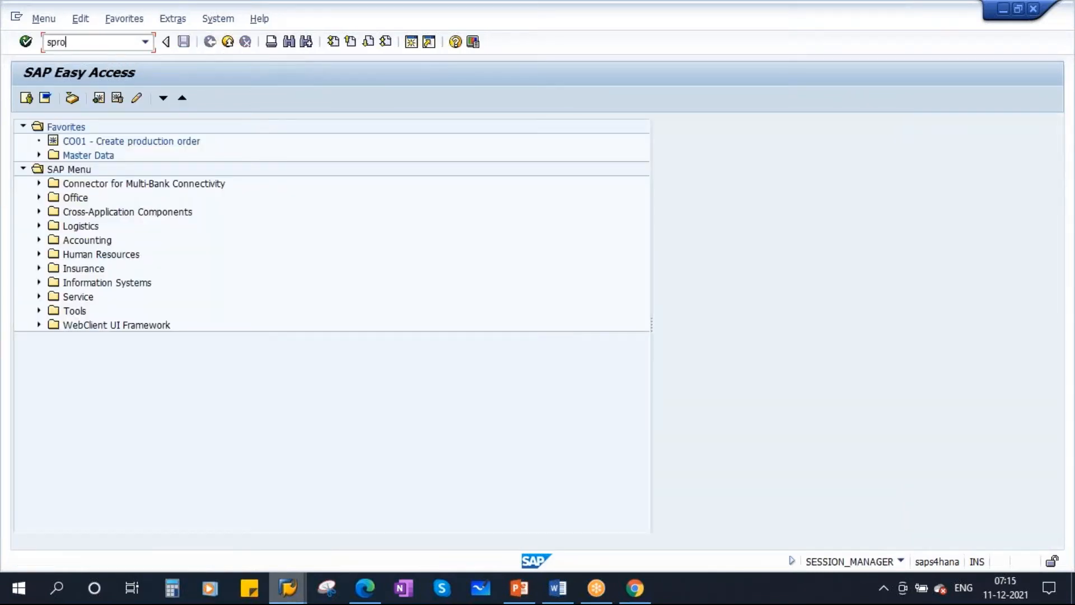
key("Return")
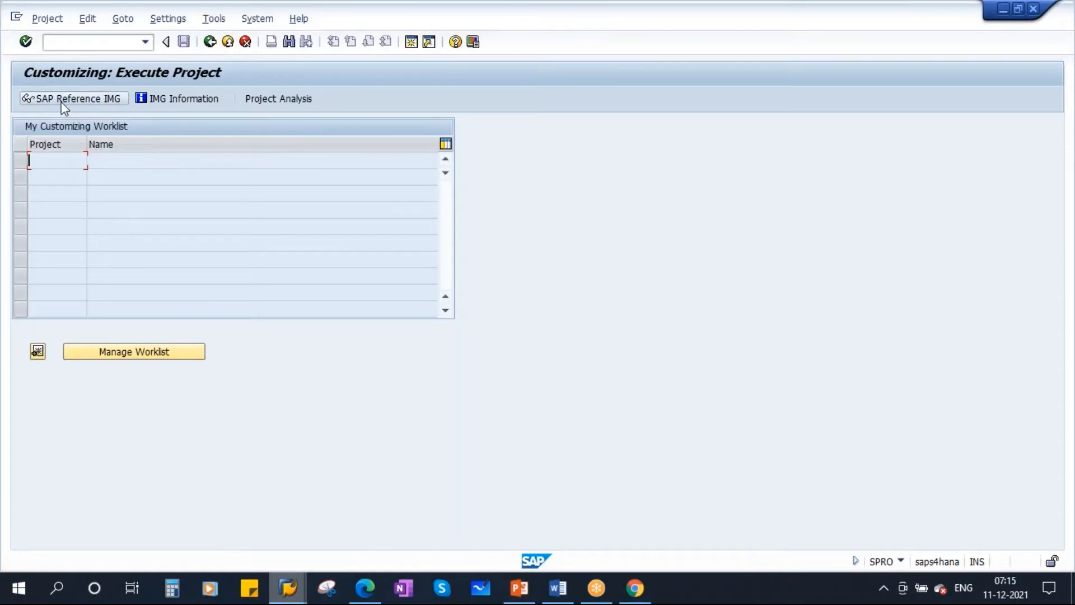
key("F5")
scroll(236, 354, "down", 5)
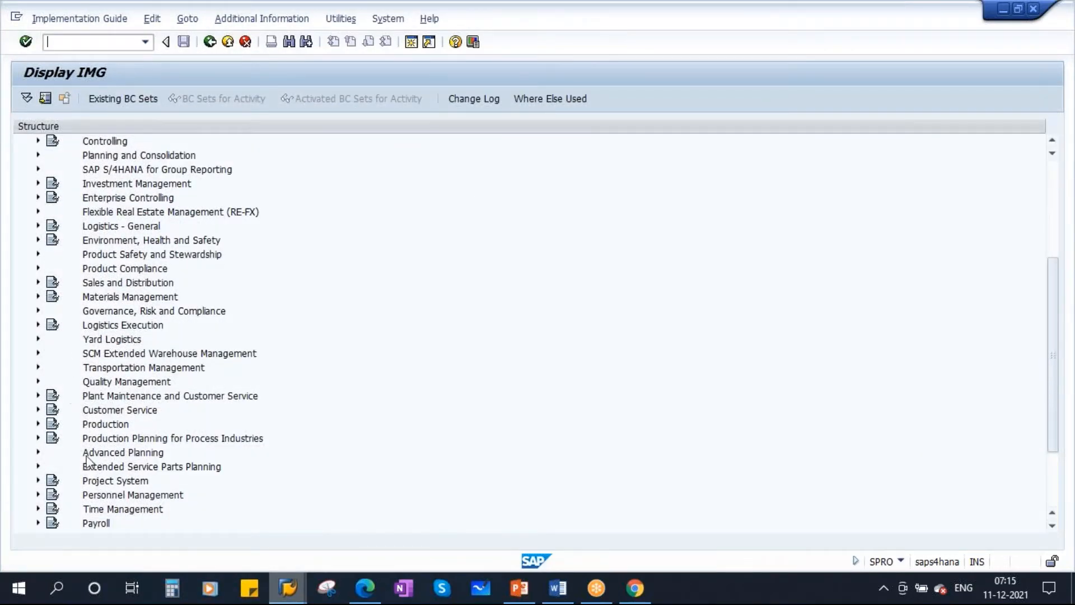
left_click(40, 422)
scroll(295, 415, "down", 1)
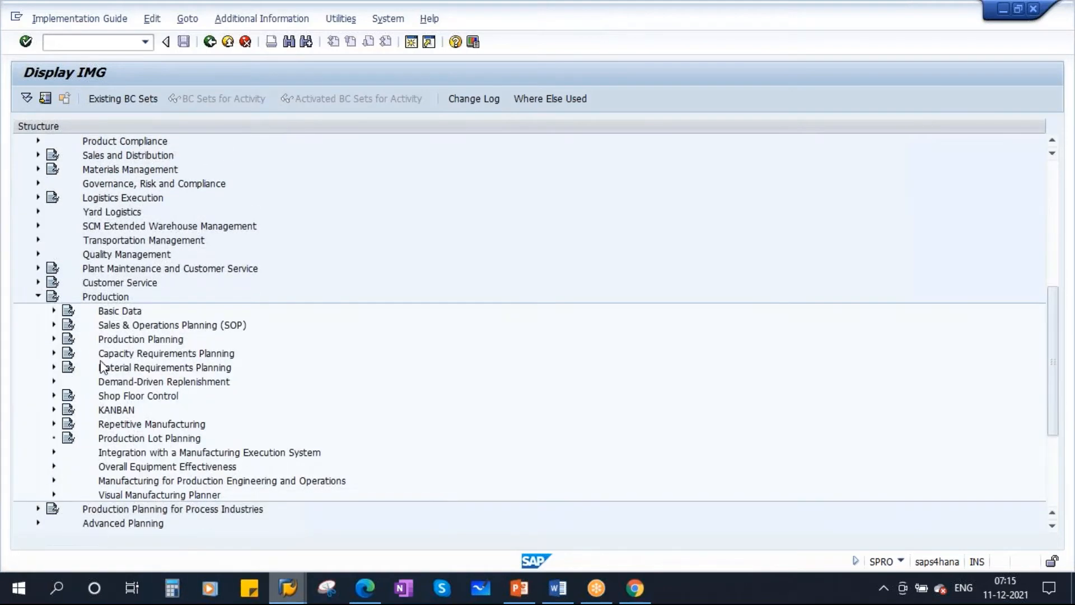
left_click(54, 310)
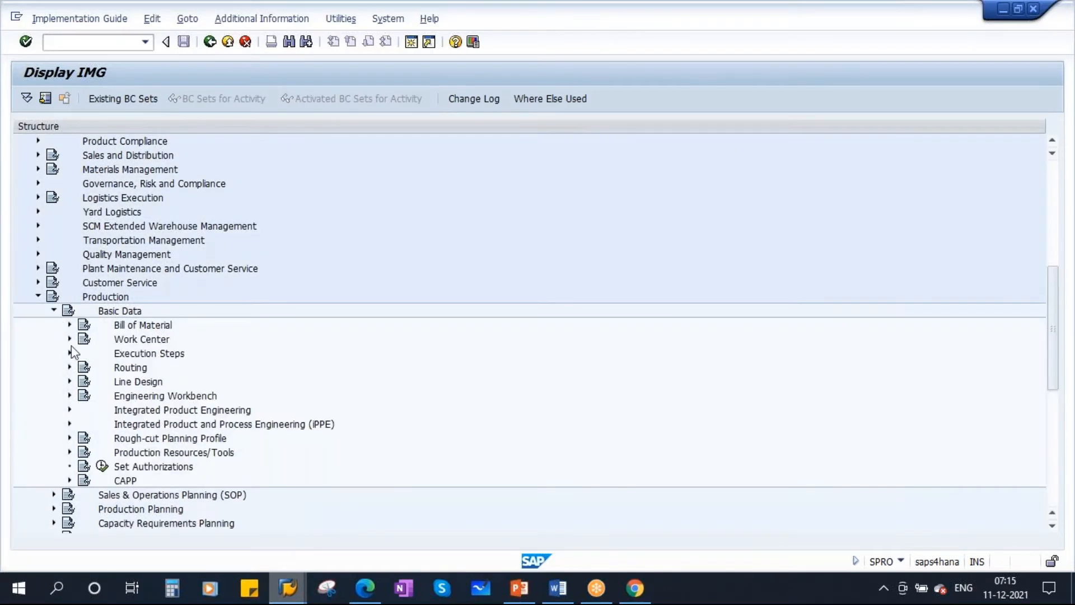
left_click(70, 339)
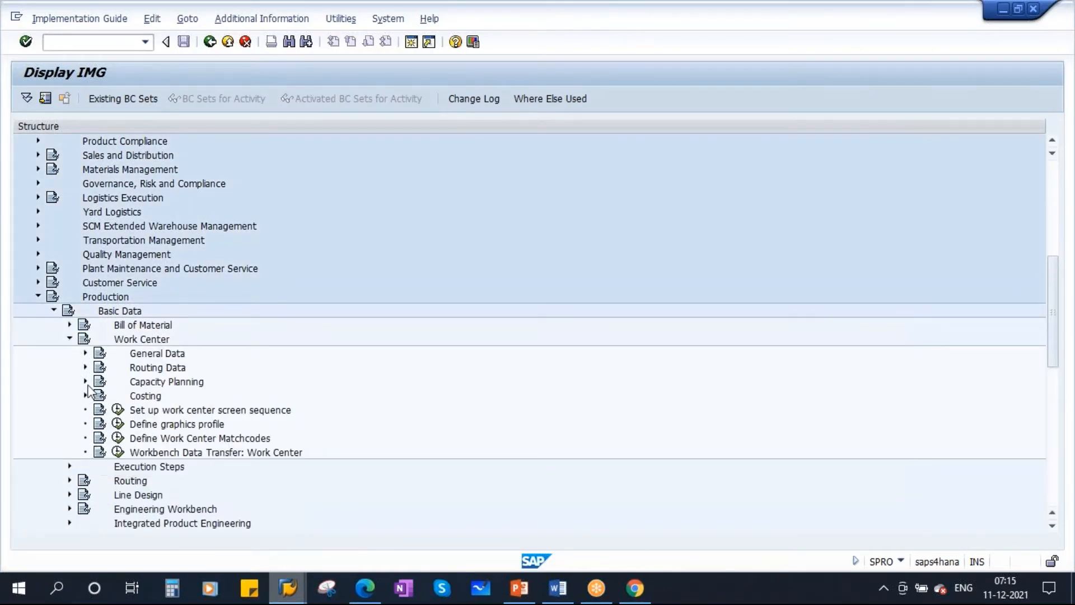
left_click(85, 353)
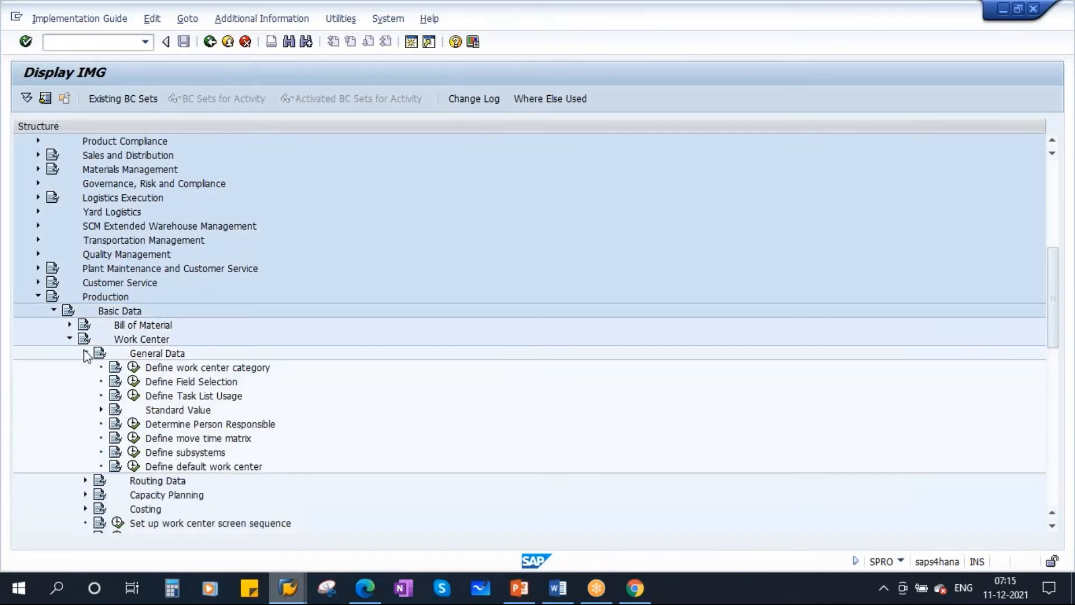
left_click(133, 381)
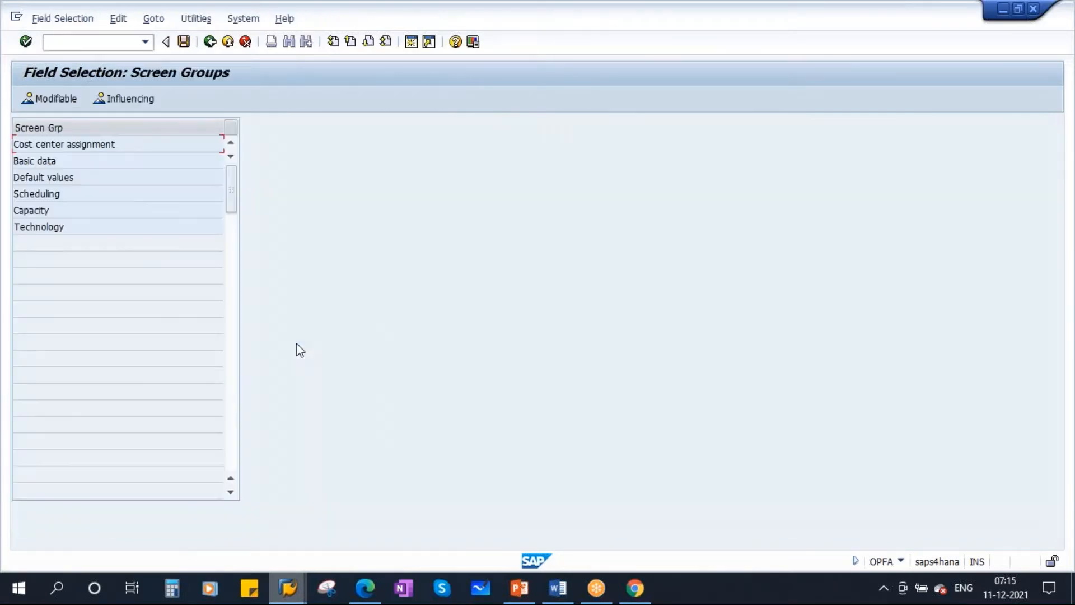
Step: Examine the Basic data screen group's influencing field settings for work center category 0001, highlighting Prodn Supply Area, and return to the screen groups
double_click(38, 155)
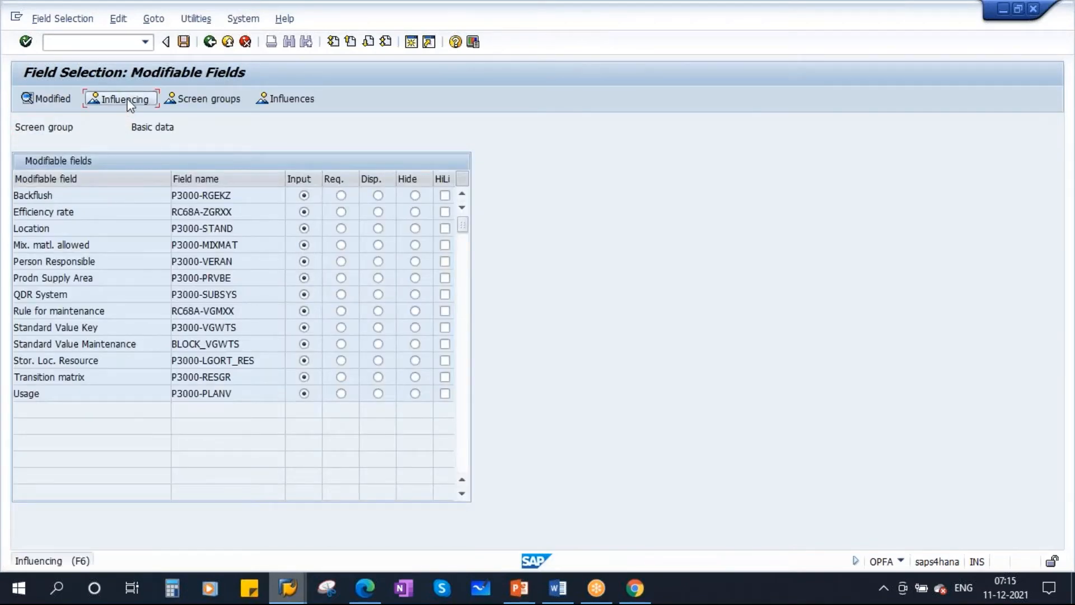
left_click(89, 98)
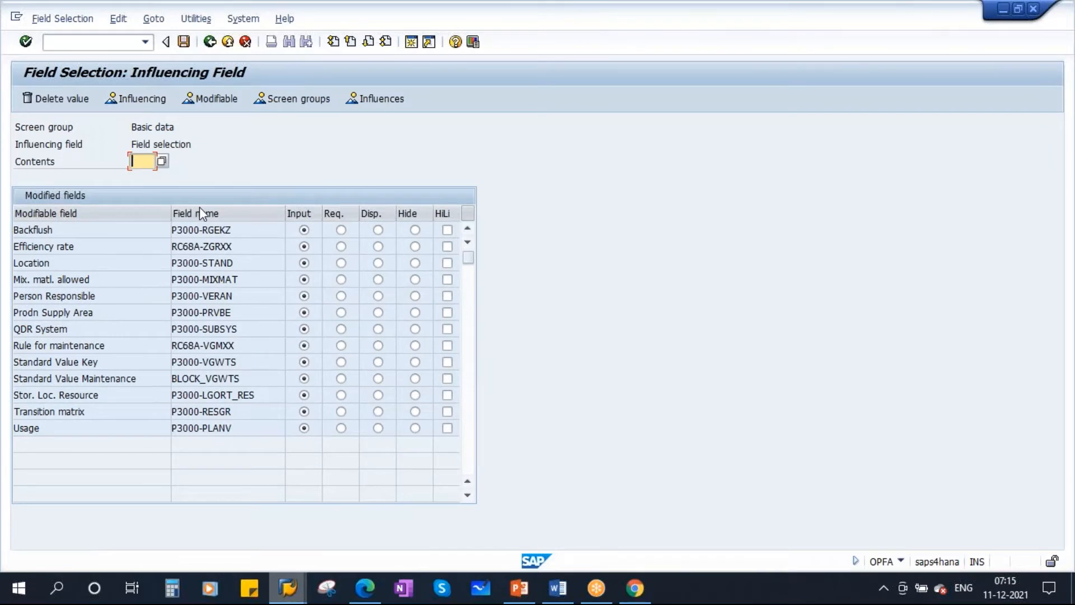
left_click(161, 161)
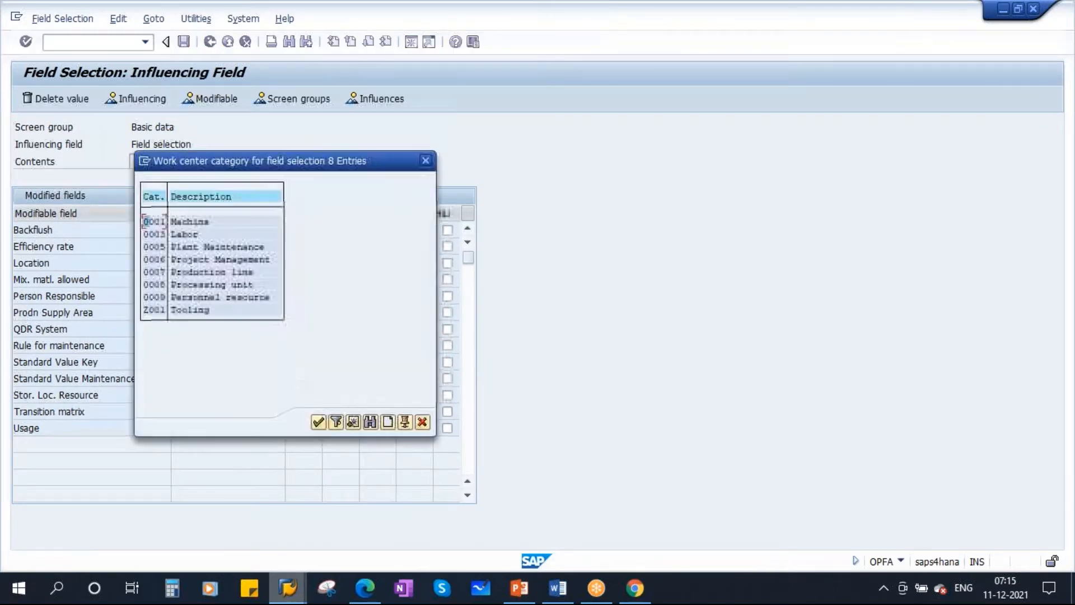
double_click(187, 223)
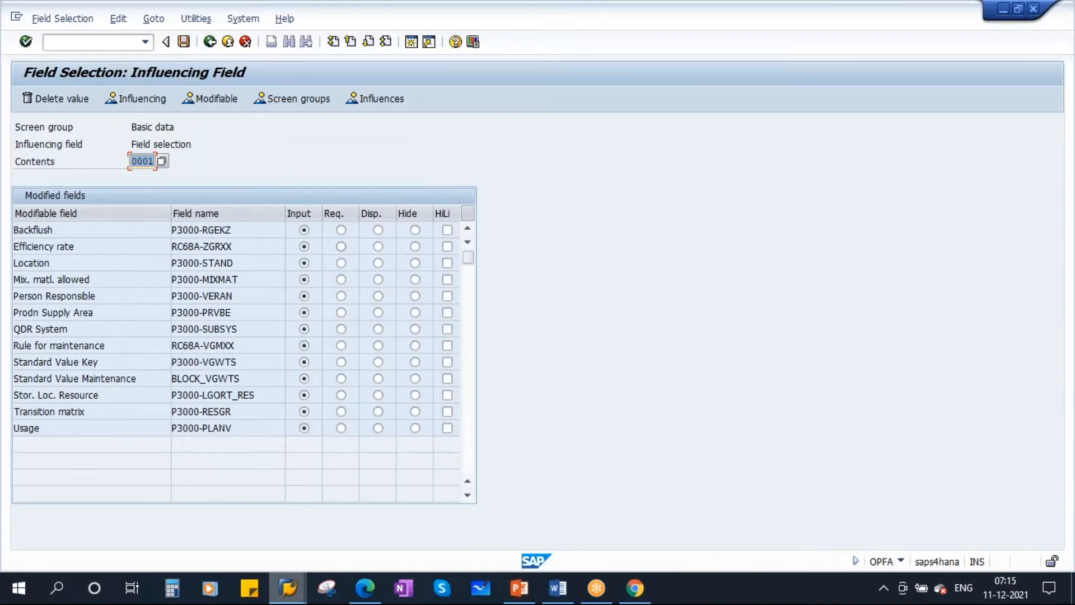
left_click_drag(103, 317, 13, 313)
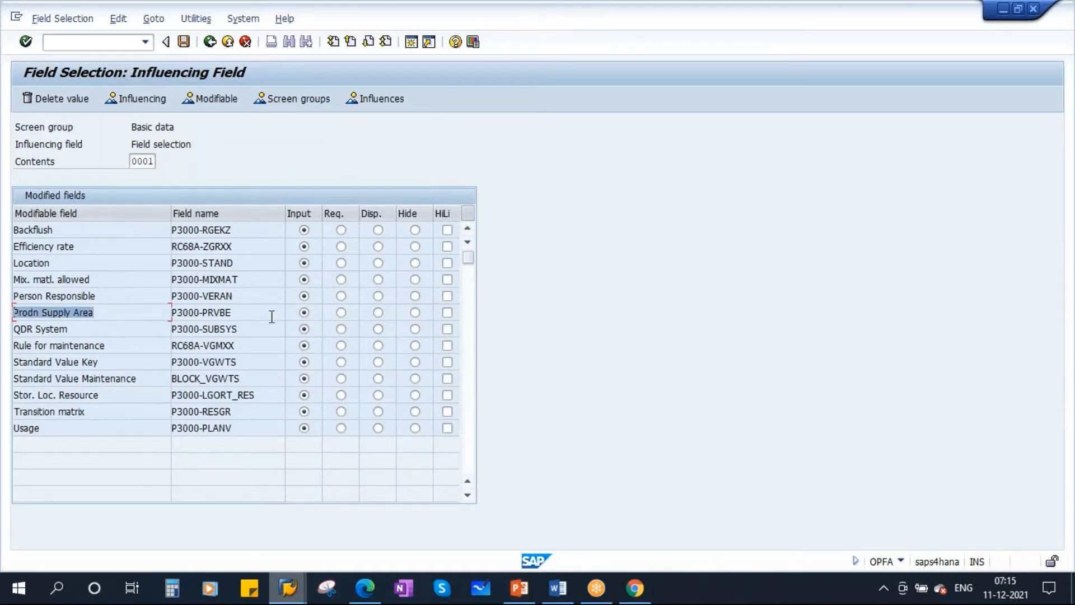
left_click(210, 42)
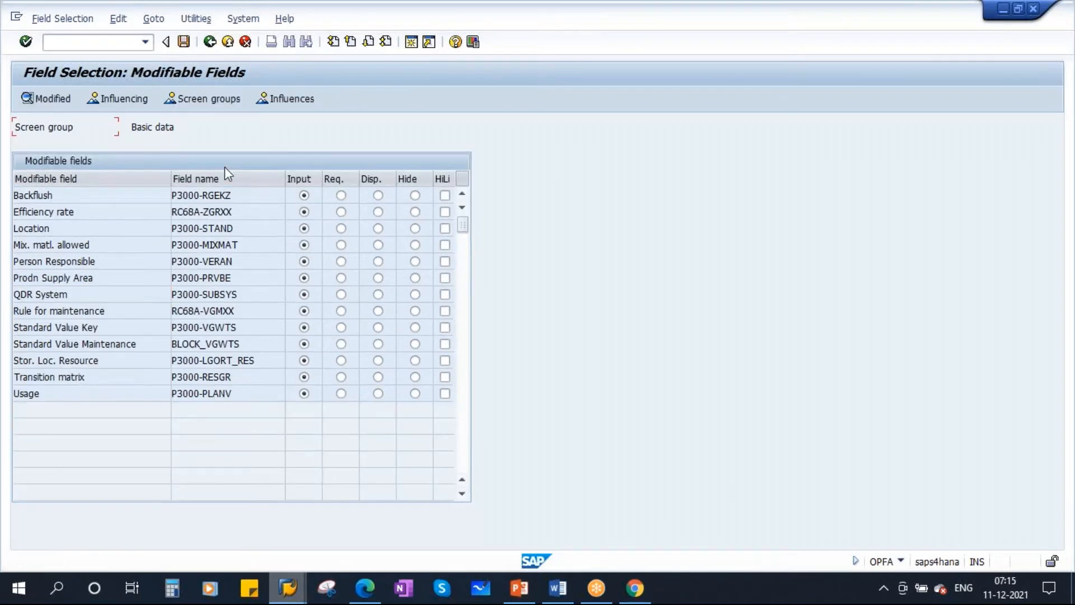
left_click(210, 43)
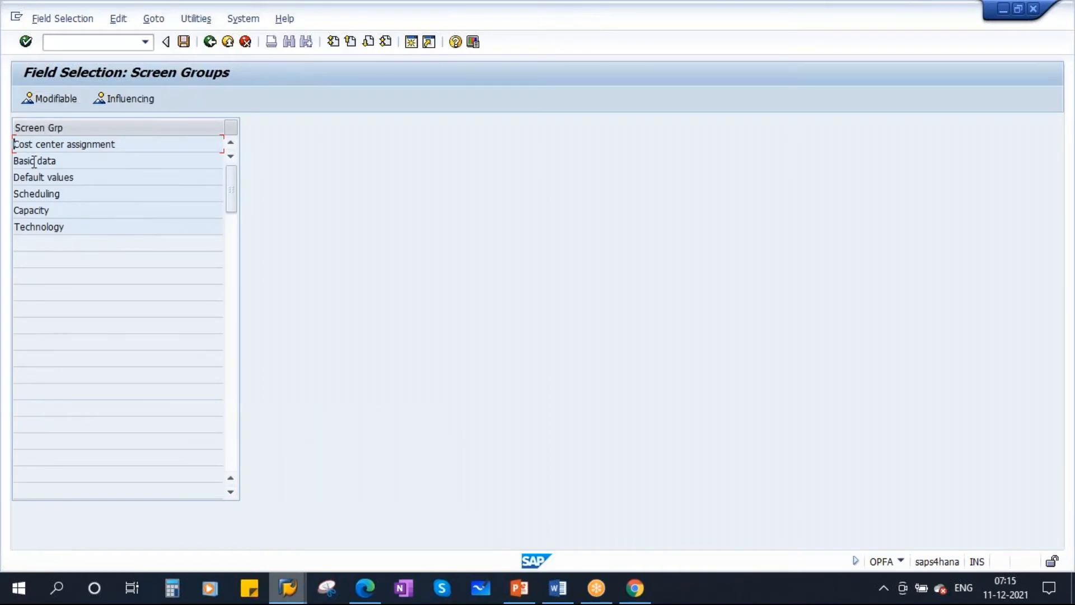
Step: Switch to the Display Work Center window and examine the general data of the Bottle Washing Machine
left_click(34, 160)
left_click(289, 587)
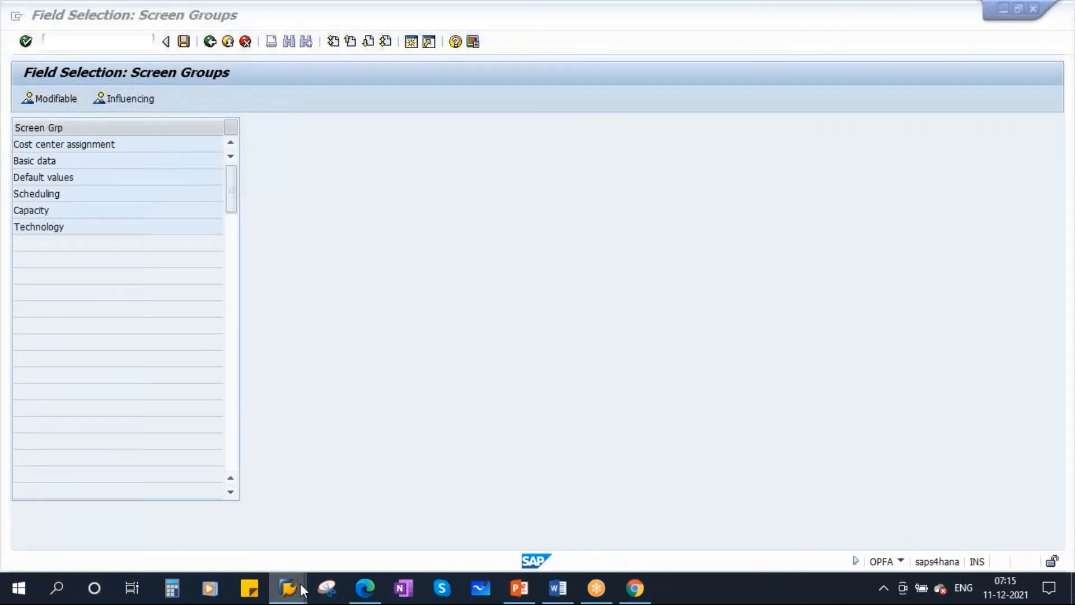
left_click(345, 507)
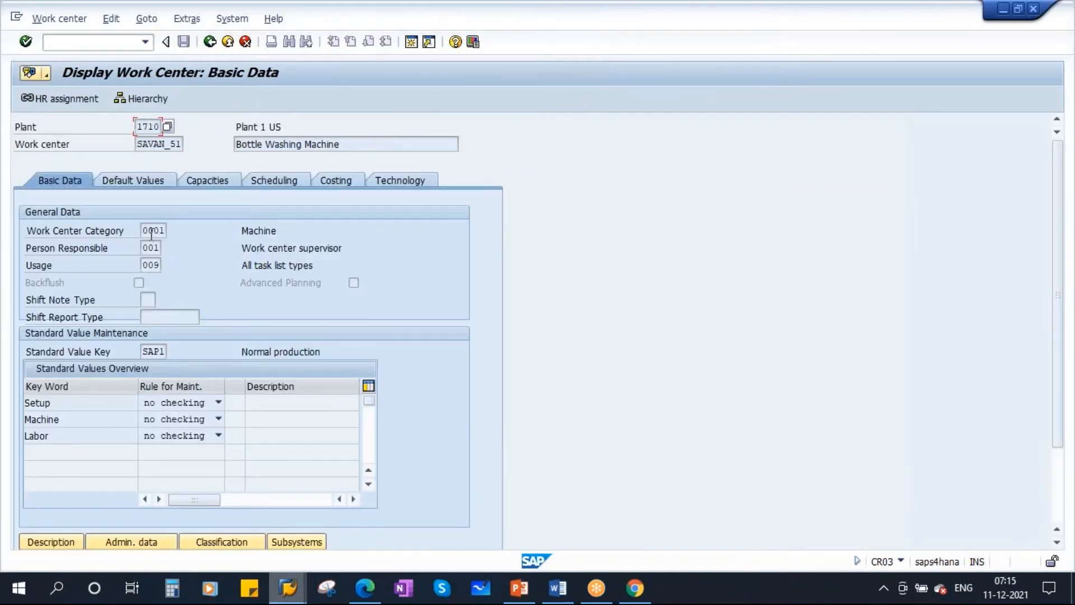
left_click(144, 299)
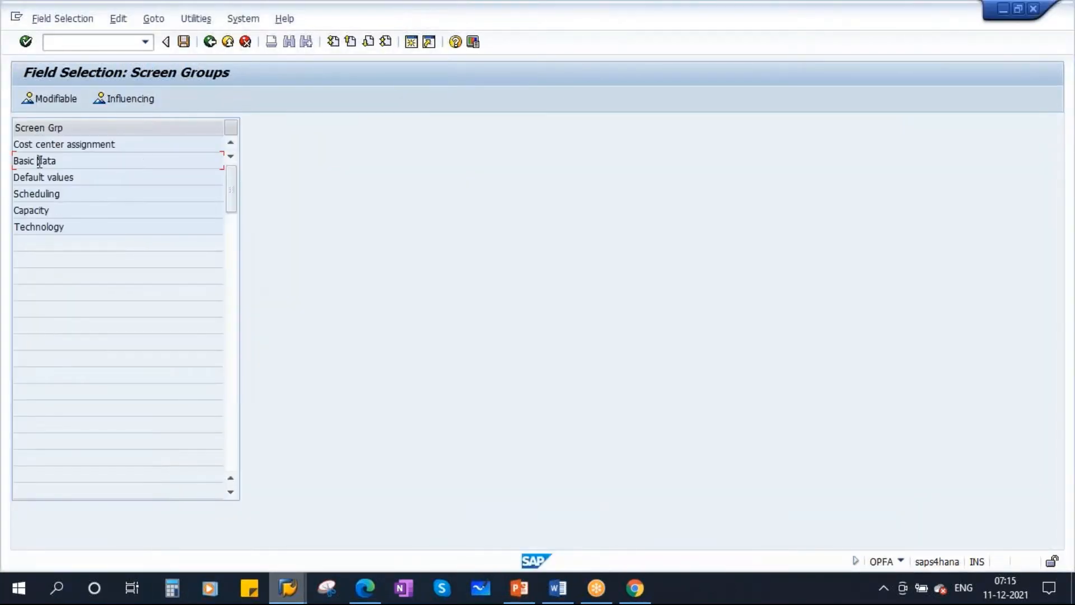
Step: Locate Prodn Supply Area among the Basic data screen group's modifiable fields, view the influencing field screen, and return to the screen groups
double_click(38, 161)
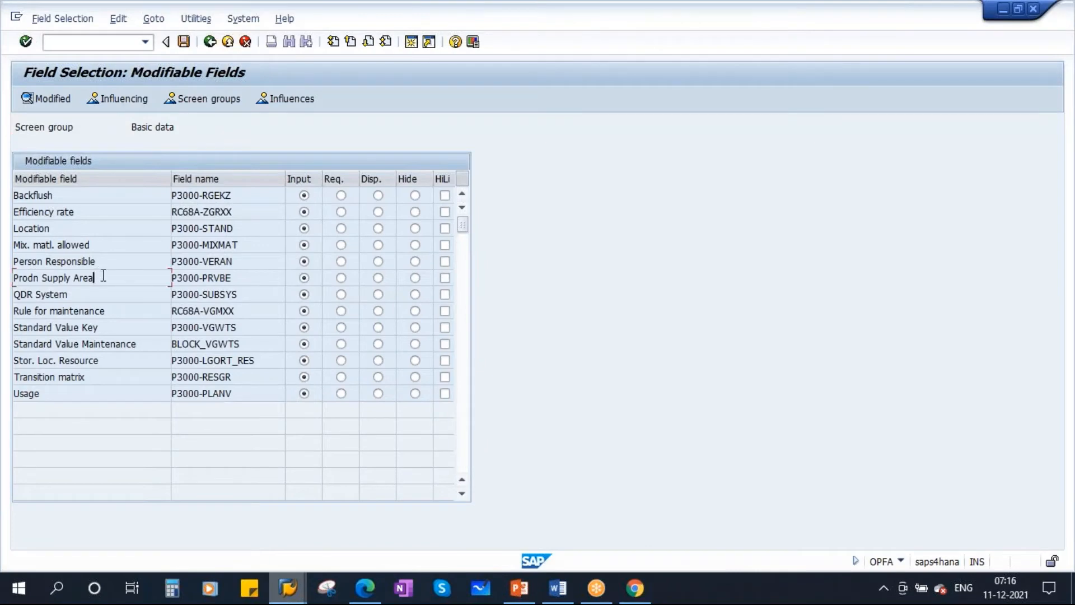
left_click_drag(99, 277, 8, 278)
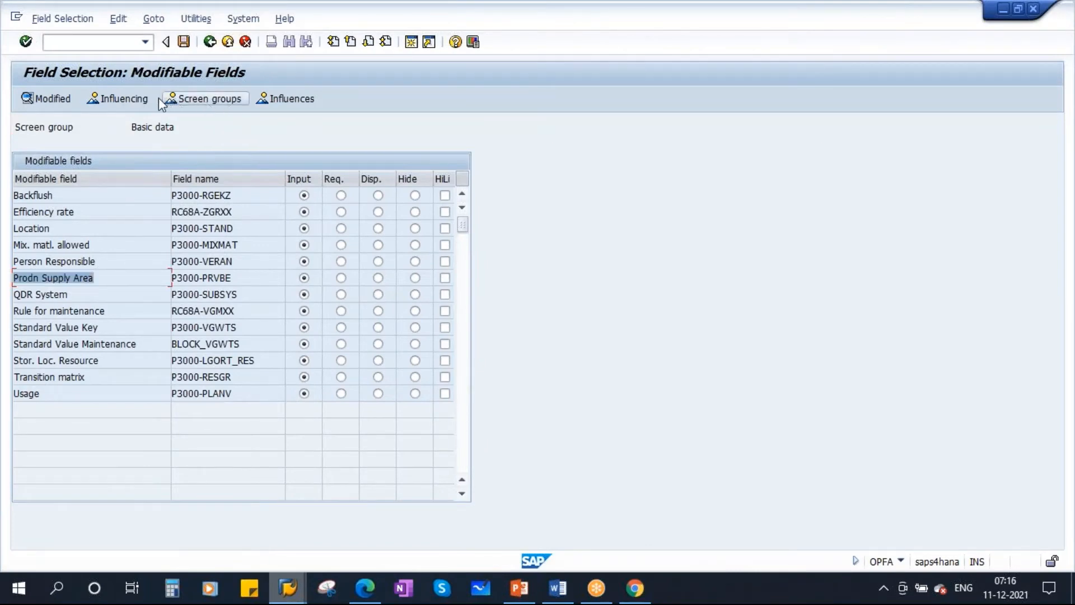
left_click(124, 98)
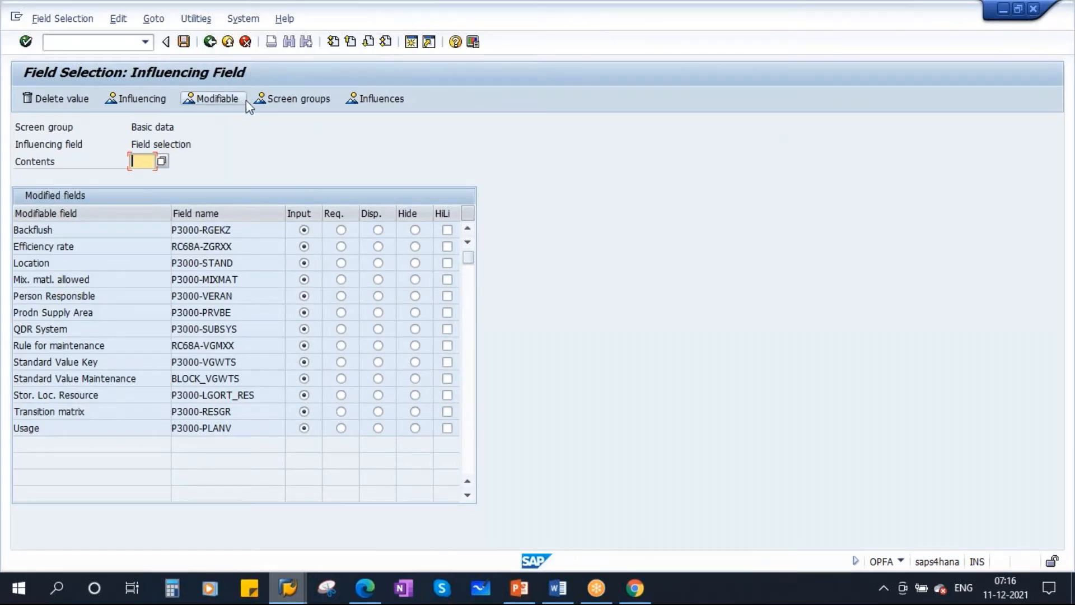
left_click(210, 42)
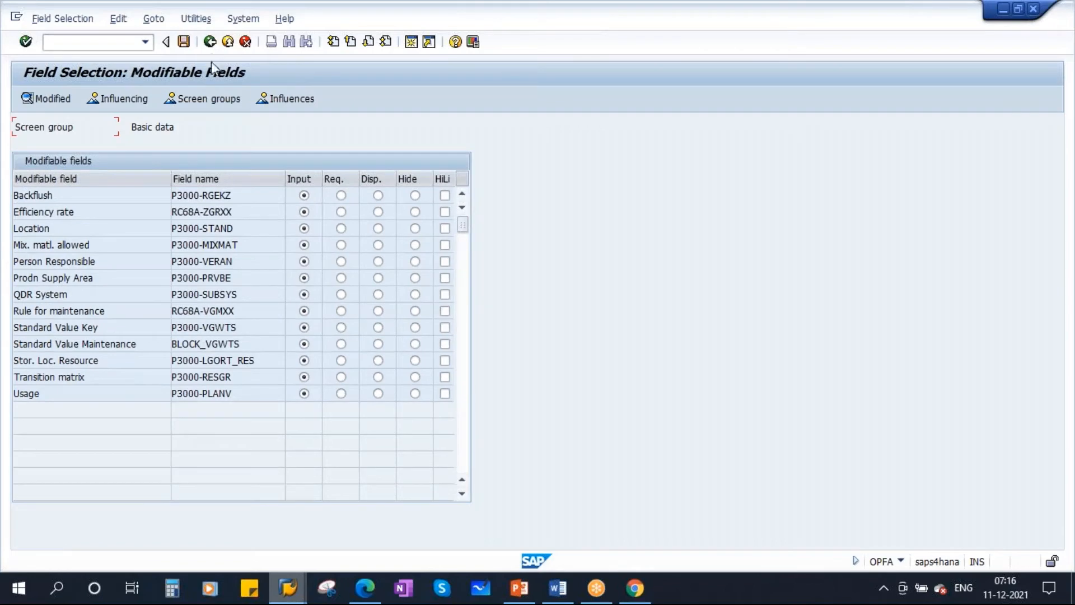
left_click(210, 42)
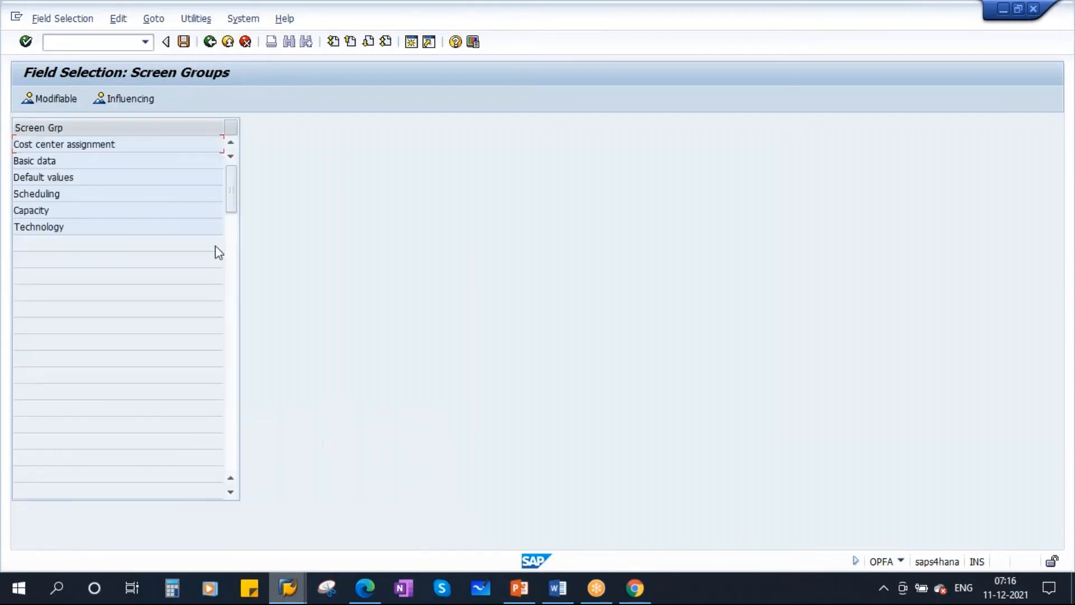
Step: View the modifiable fields of the Default values screen group and return to the IMG structure
double_click(36, 177)
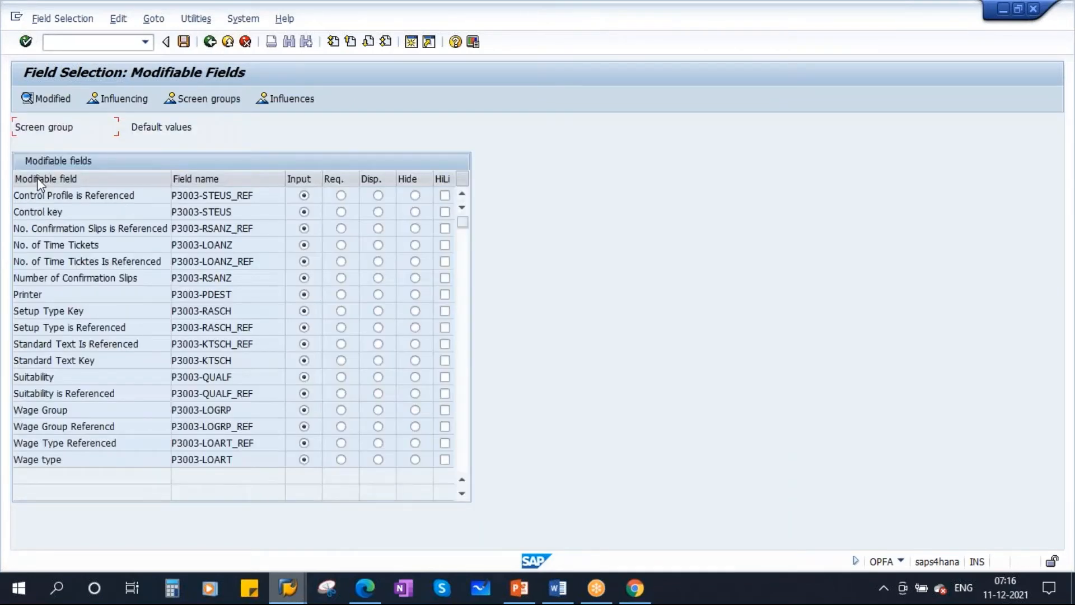
left_click(213, 45)
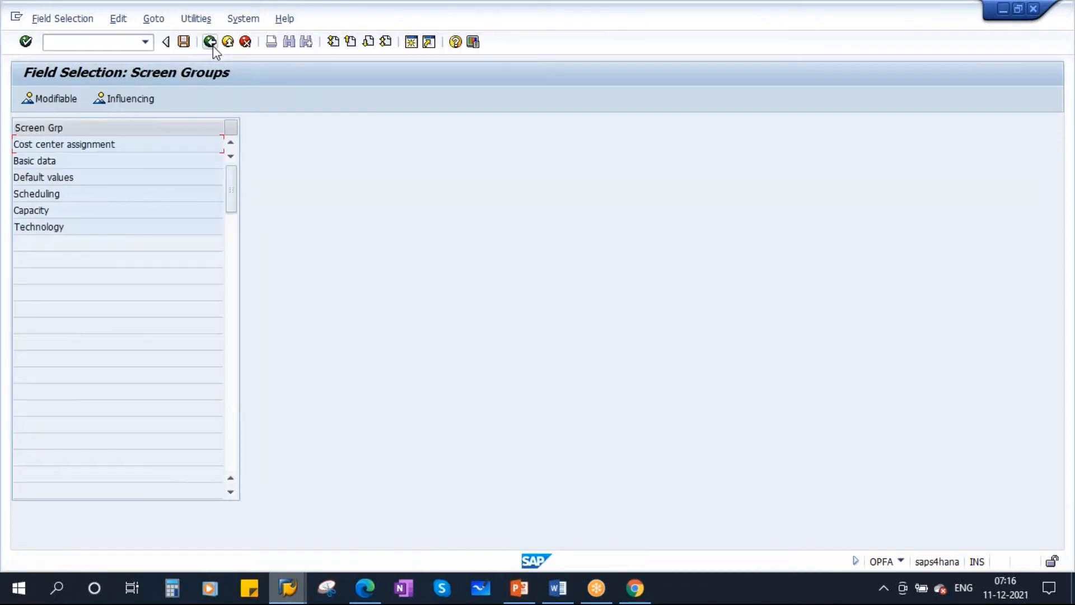
left_click(213, 45)
Step: Review the Bottle Washing Machine's work center display and switch to the PowerPoint slide on issue storage location determination
mouse_move(292, 591)
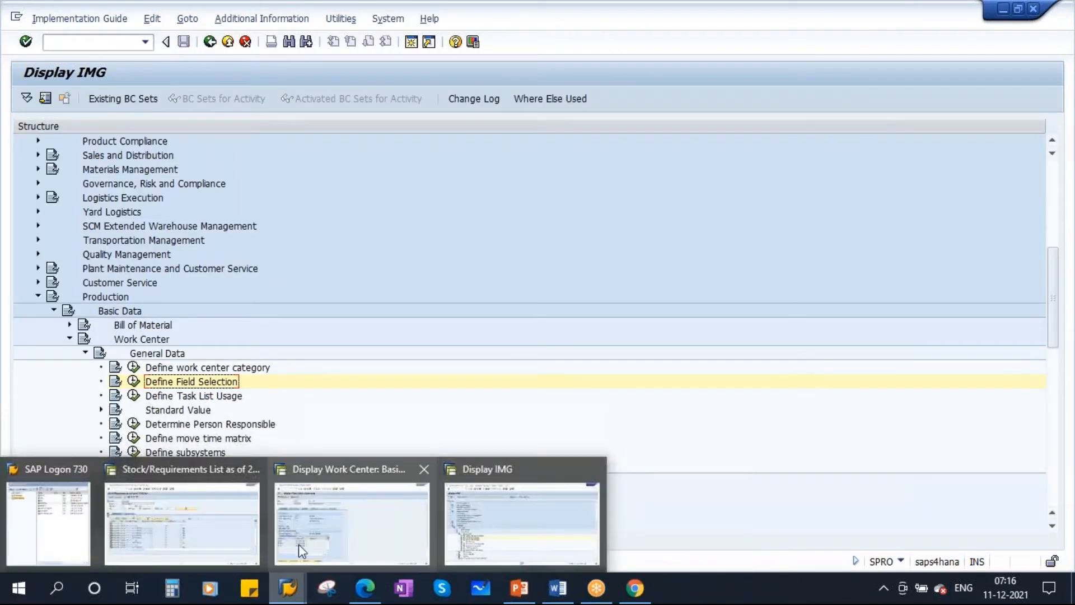
left_click(351, 514)
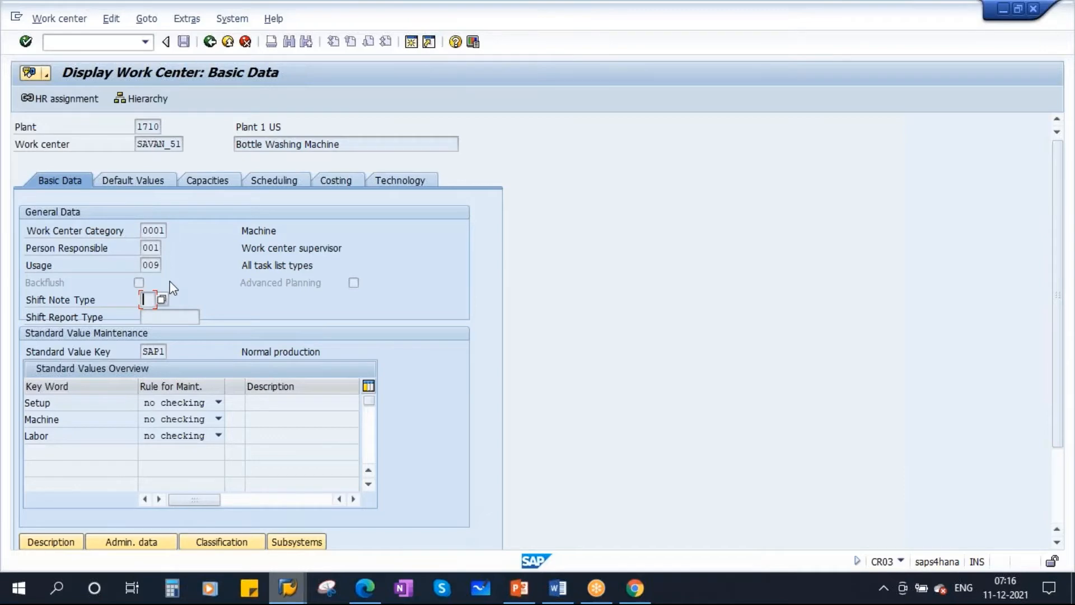
mouse_move(519, 588)
left_click(519, 540)
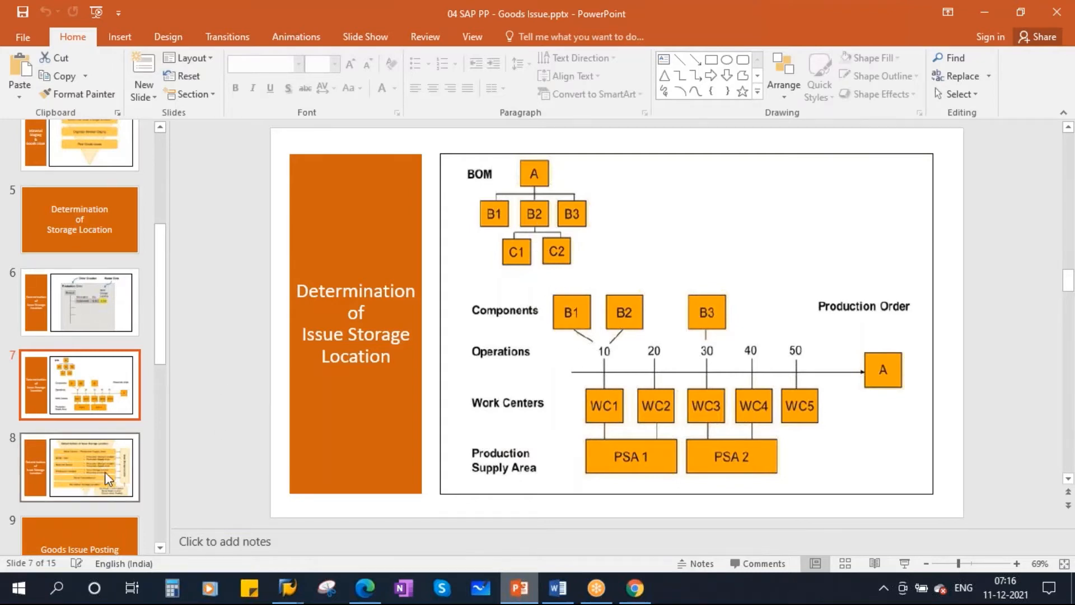
Step: Present slide 8, underline BOM - Item and its Production Storage Location in ink, erase the markings and end the slide show
left_click(76, 458)
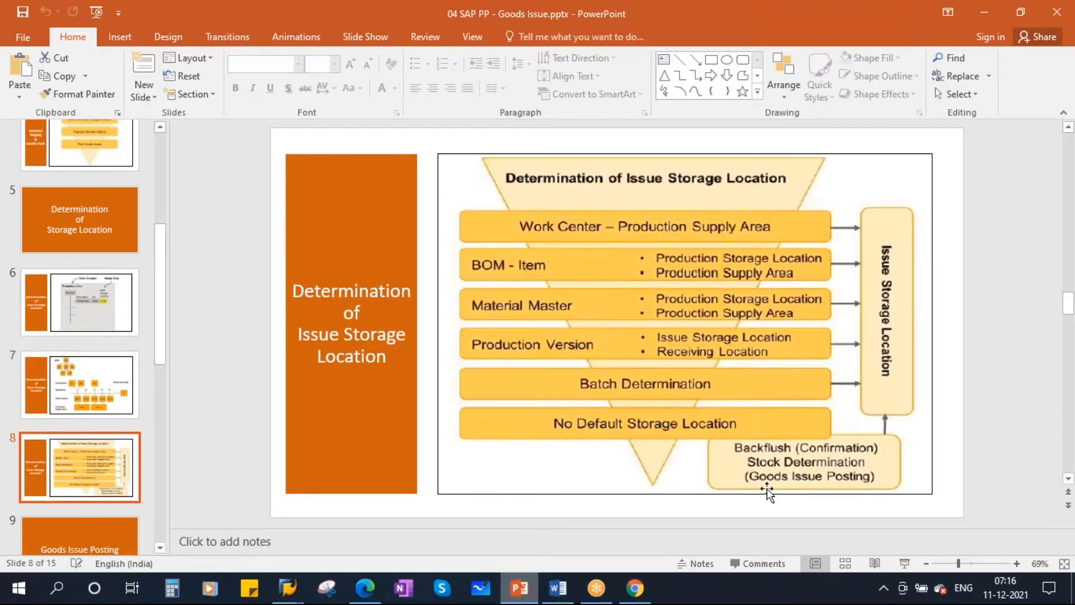
left_click(902, 564)
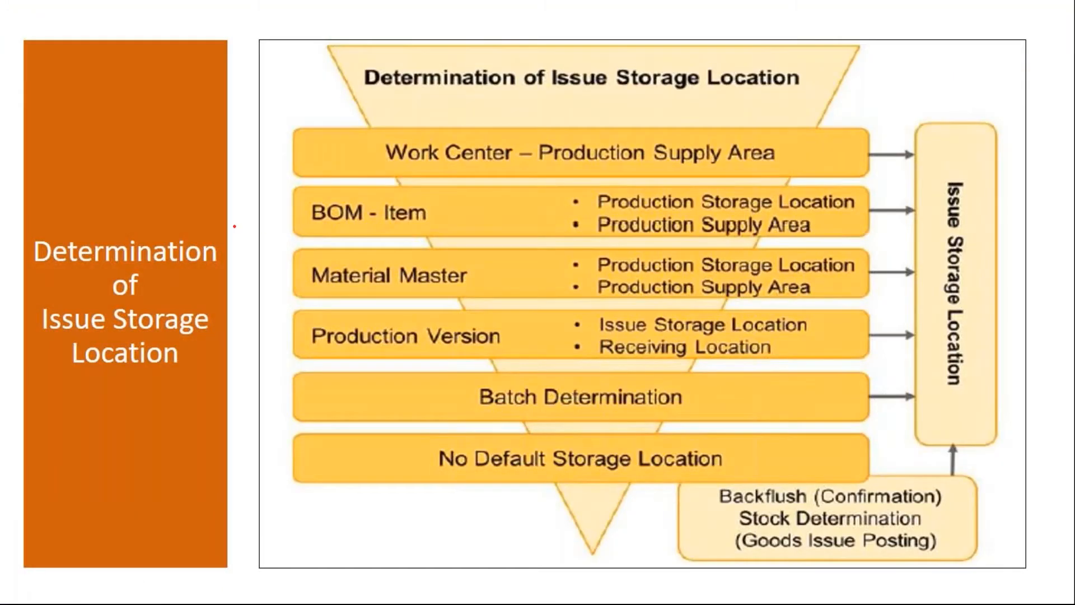
left_click_drag(309, 226, 427, 226)
left_click_drag(337, 235, 430, 235)
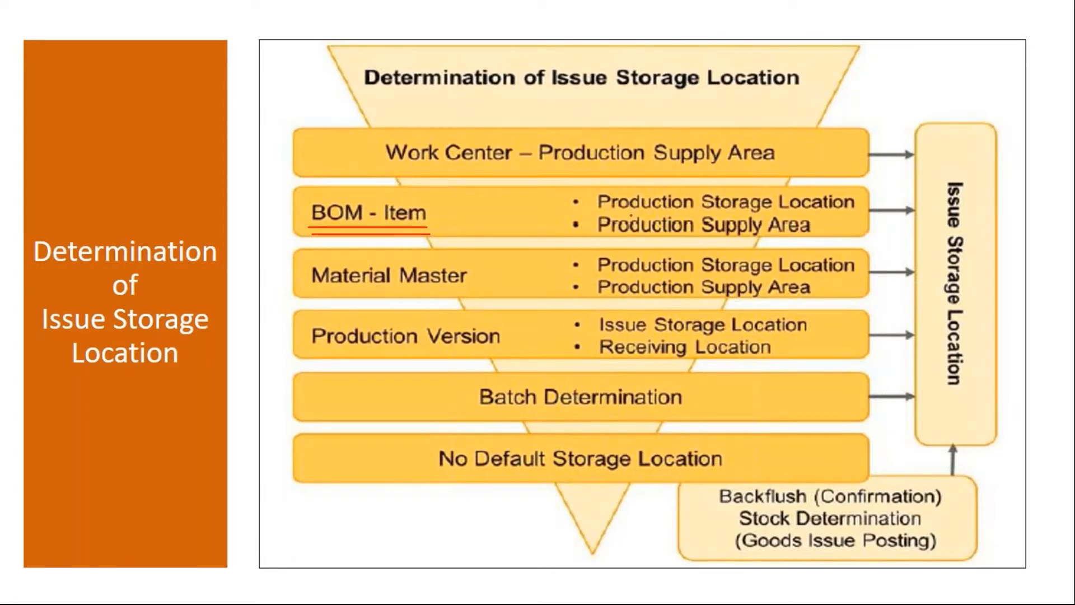
left_click_drag(604, 208, 834, 209)
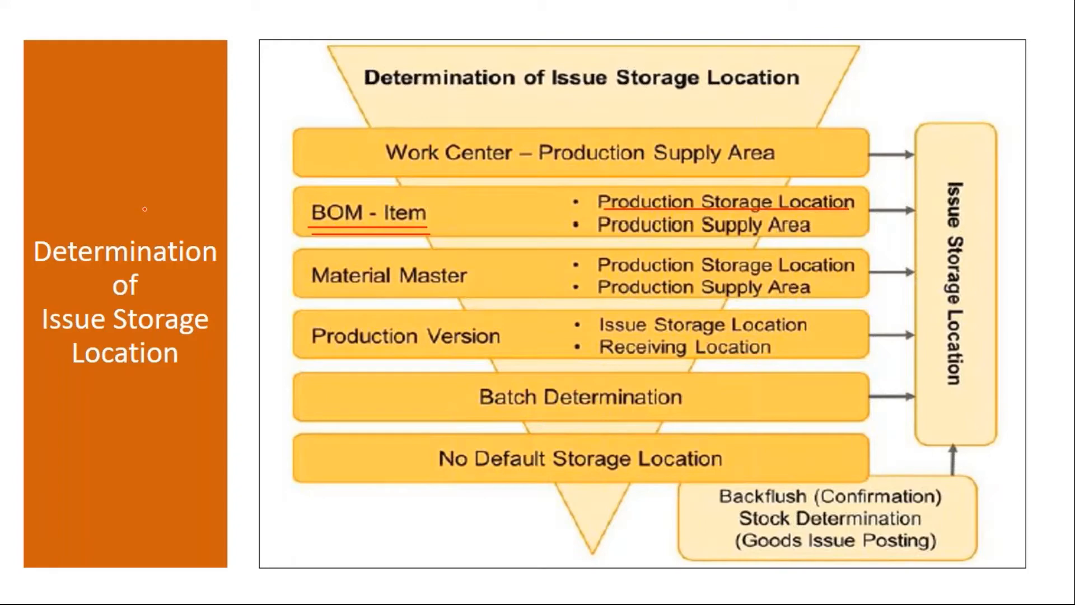
key("e")
key("Escape")
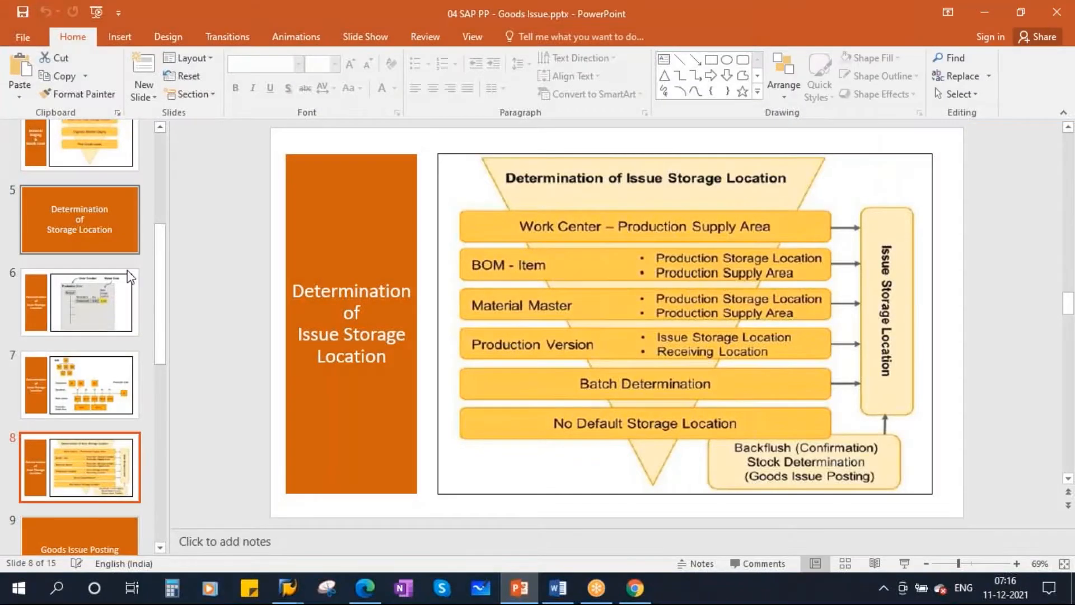
Step: Switch to the SAP work center window, return to the production order's operation overview and copy material number 100004137
mouse_move(283, 587)
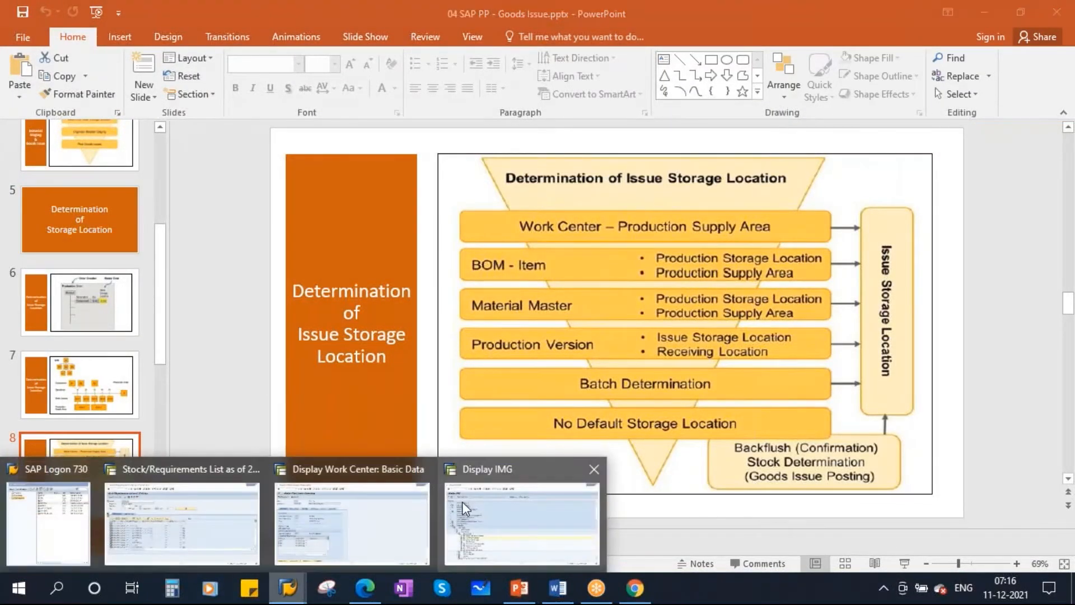
left_click(347, 506)
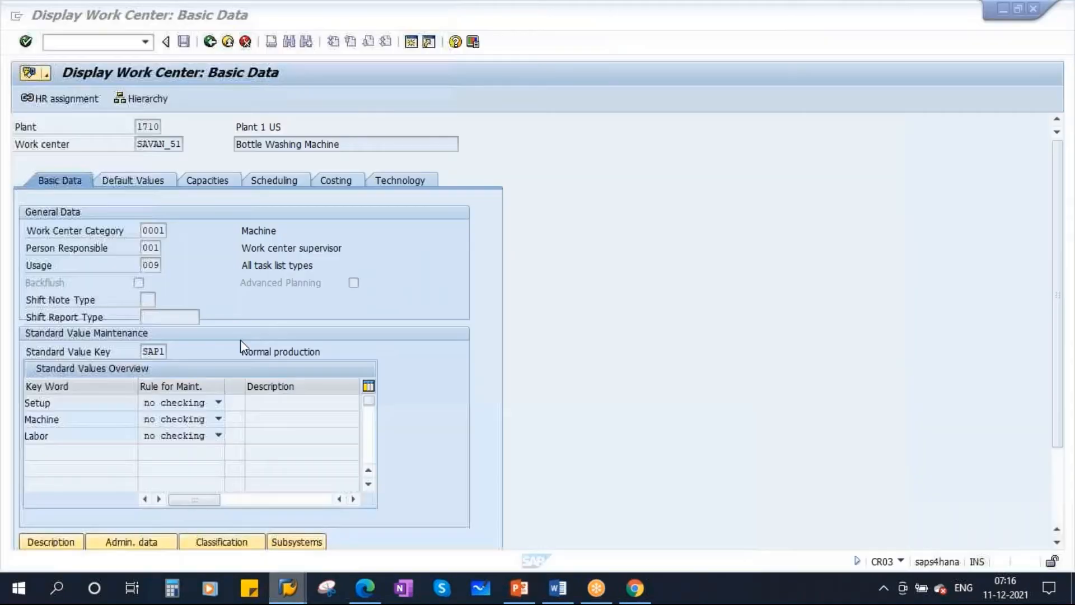
left_click(210, 42)
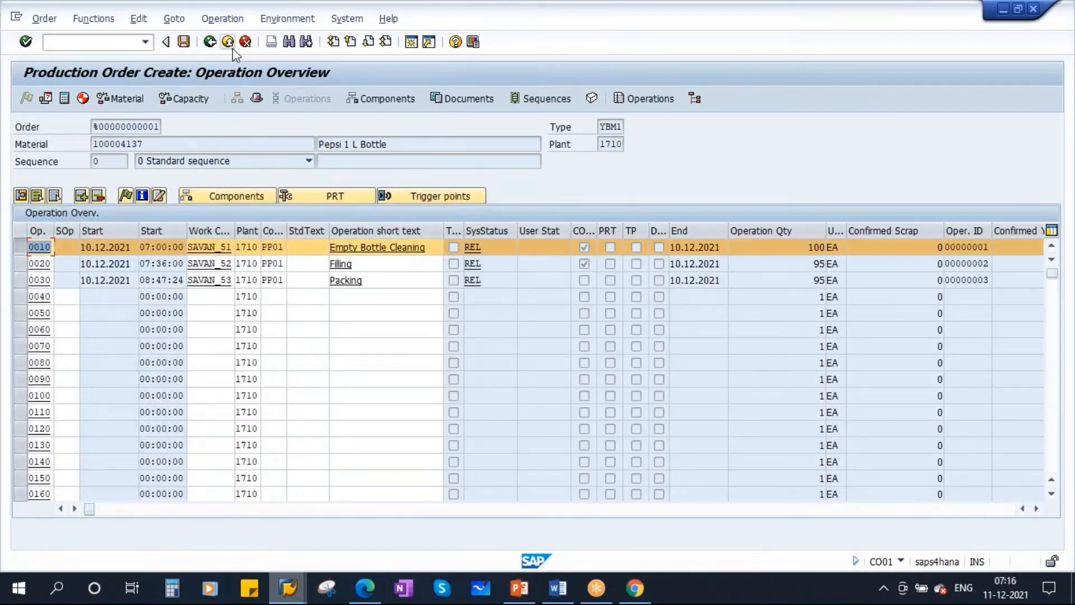
left_click_drag(159, 144, 44, 147)
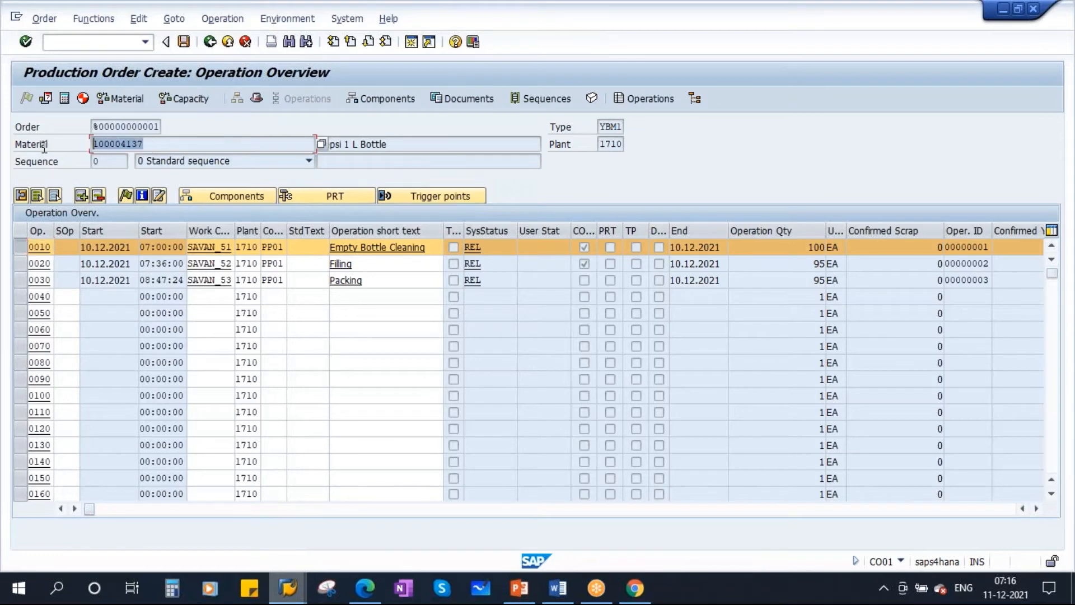
Step: Leave the production order and display the BOM of material 100004137 with usage 1 in transaction CS03
left_click(67, 42)
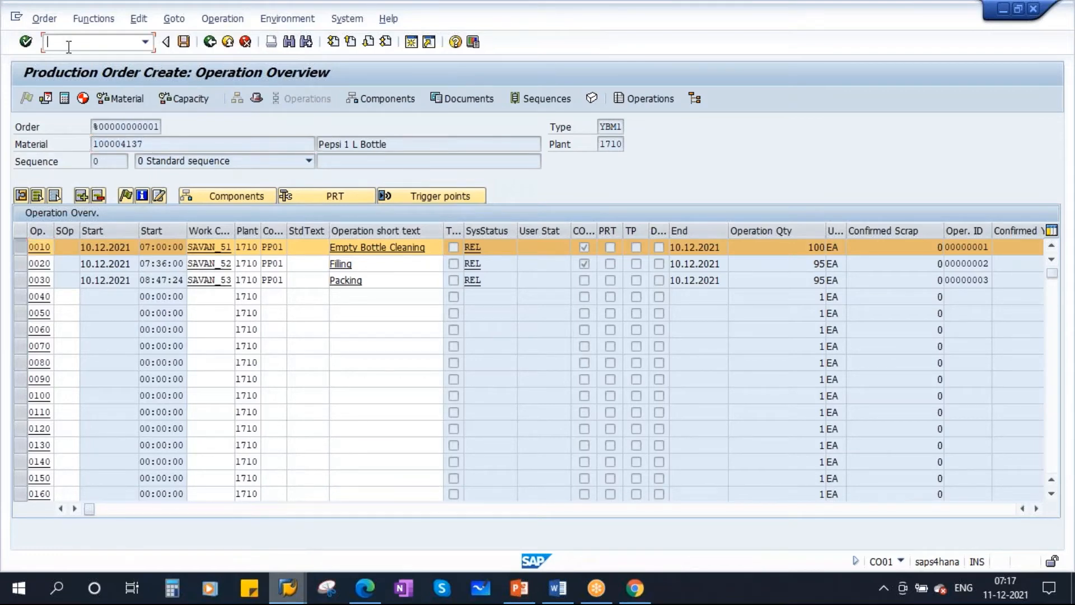
type("/n")
key("Return")
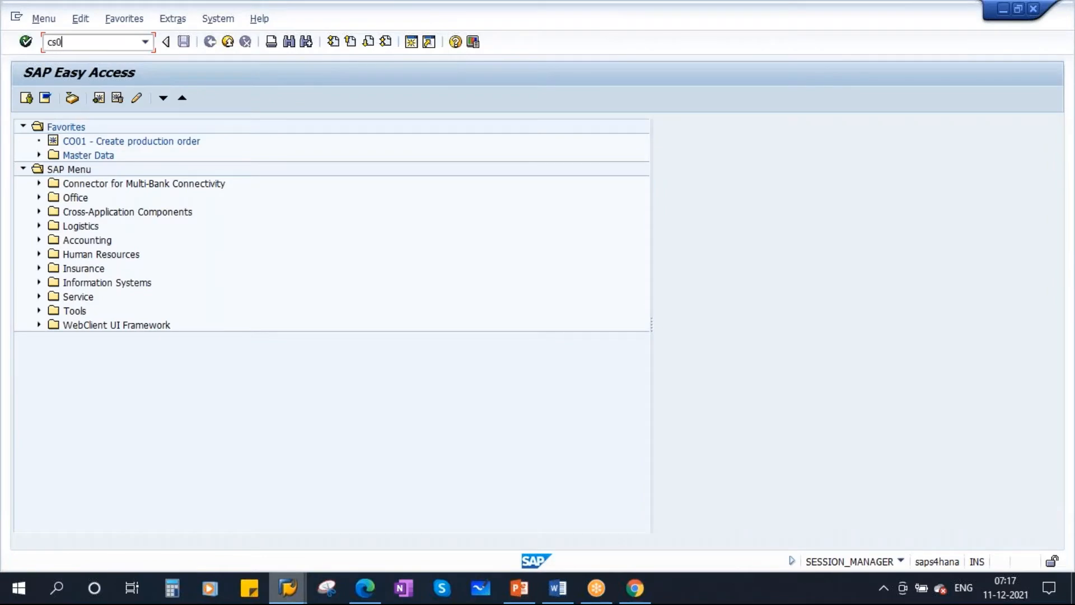
key("Return")
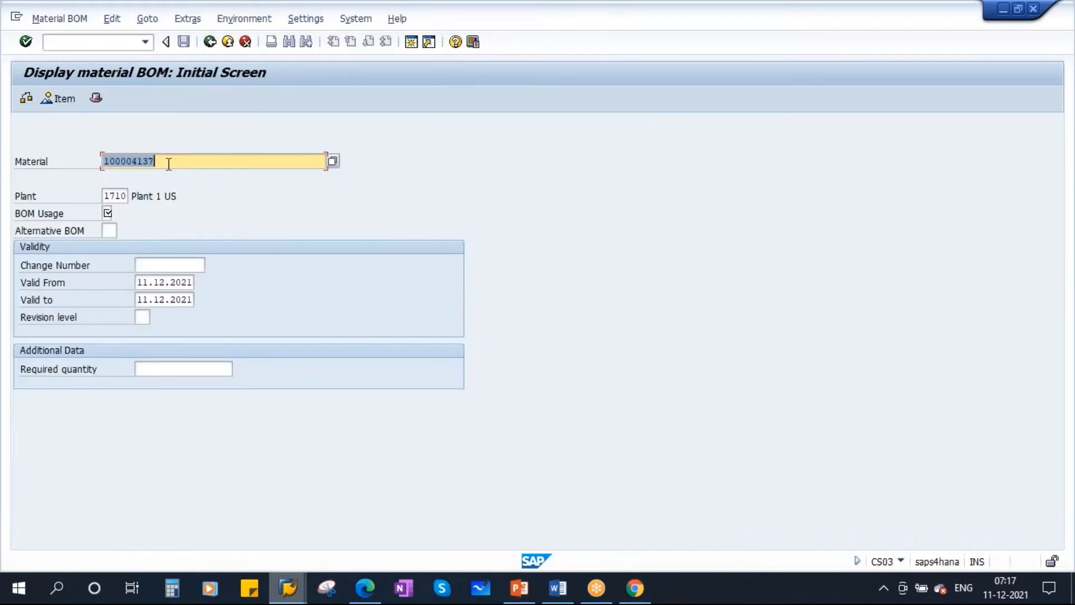
key("Tab")
key("Tab")
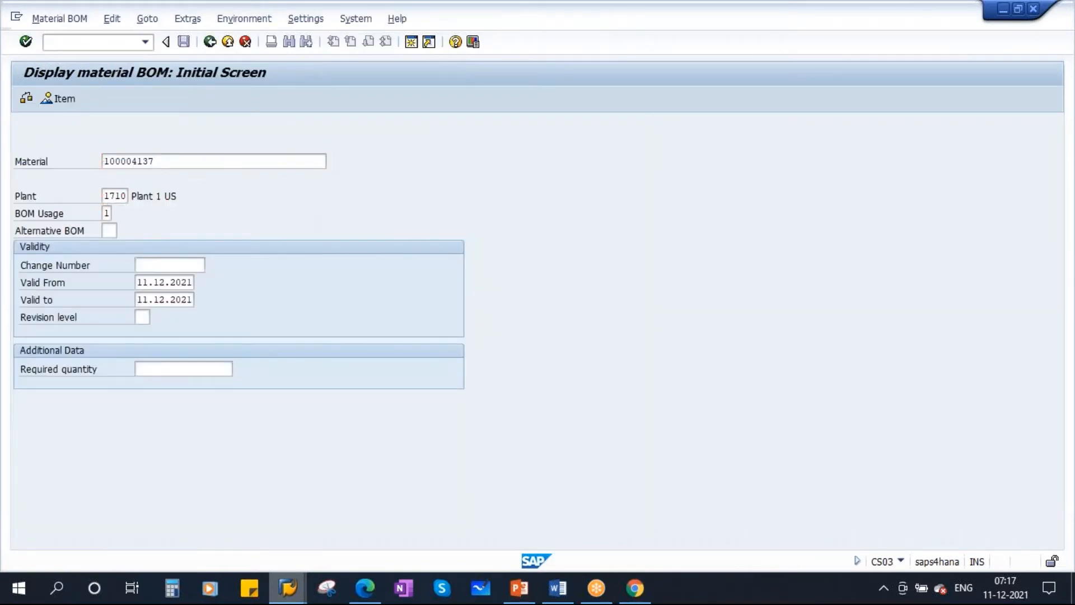
key("Return")
Step: Open alternative BOM 1 and display the full item data of component 0010, Pepsi Bulk Solution
left_click(22, 230)
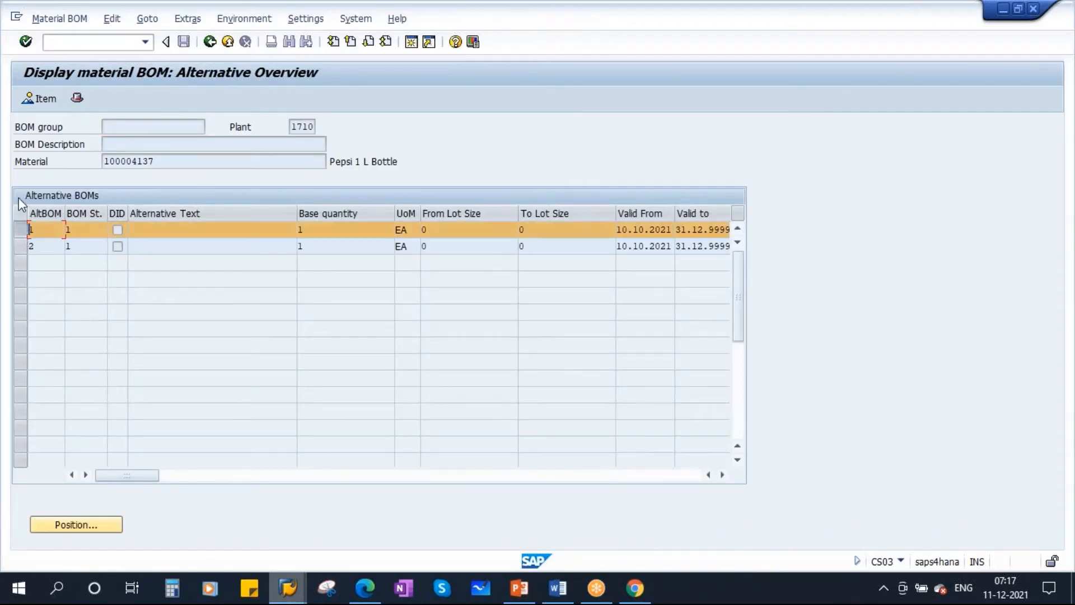
left_click(42, 98)
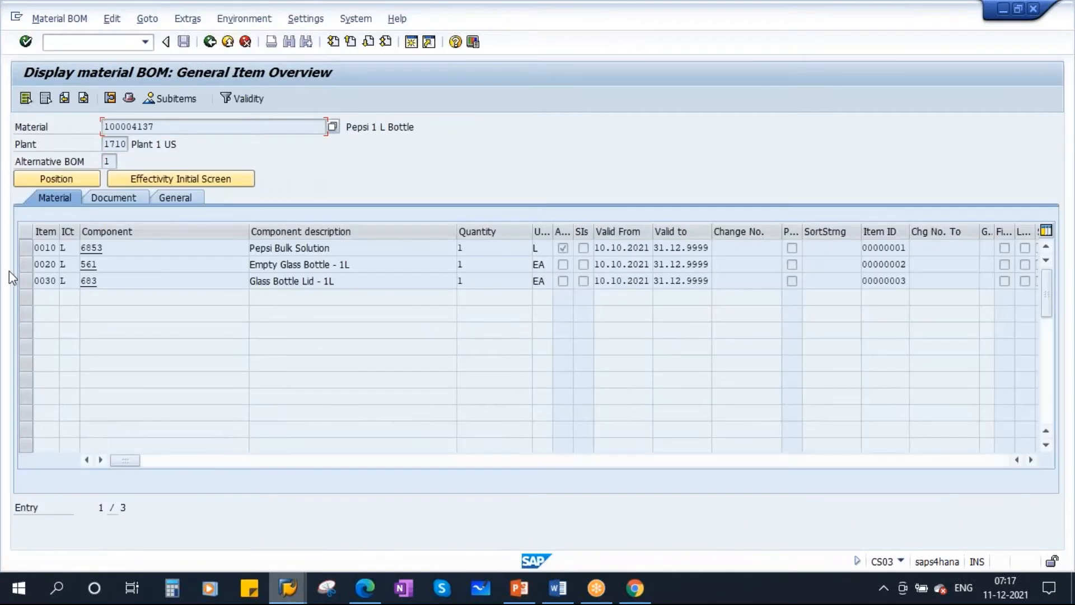
left_click(23, 248)
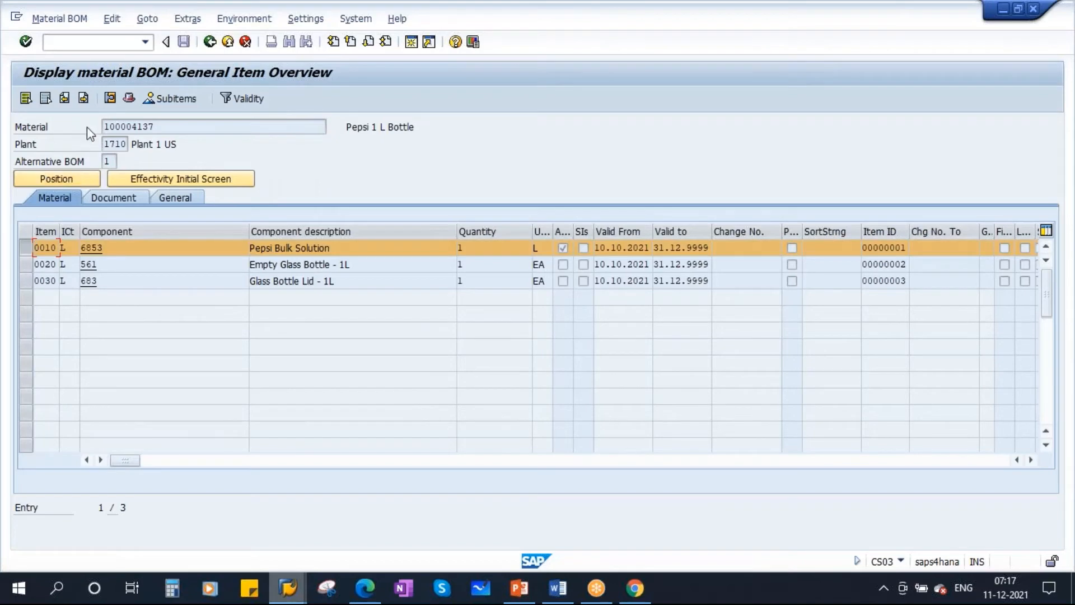
left_click(110, 99)
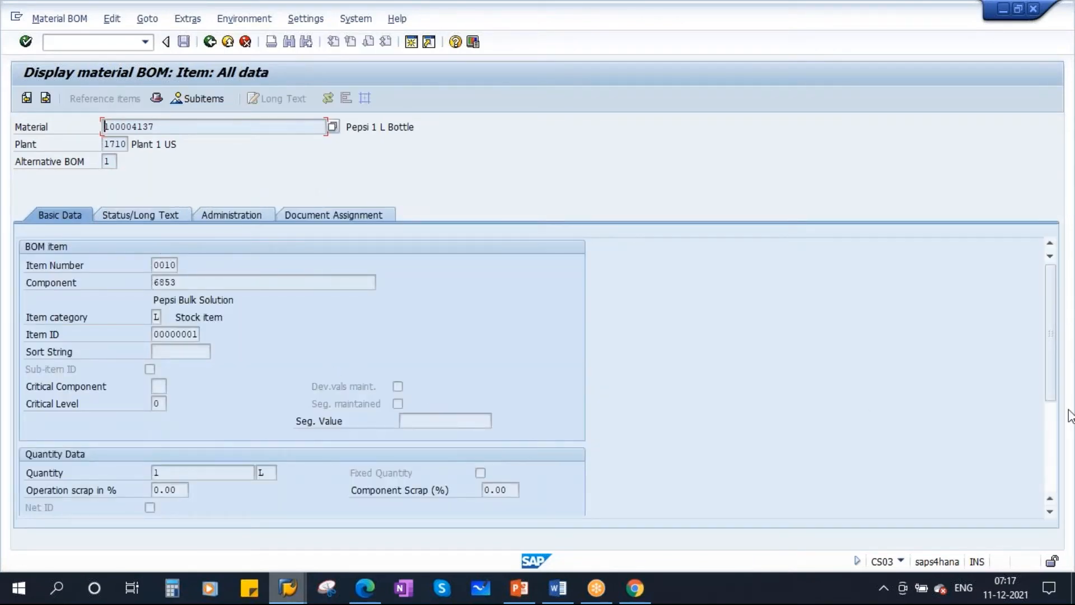
Step: Locate the Storage Location and Prodn Supply Area fields in the status and long text data of BOM item 0010
left_click_drag(1051, 399, 1056, 485)
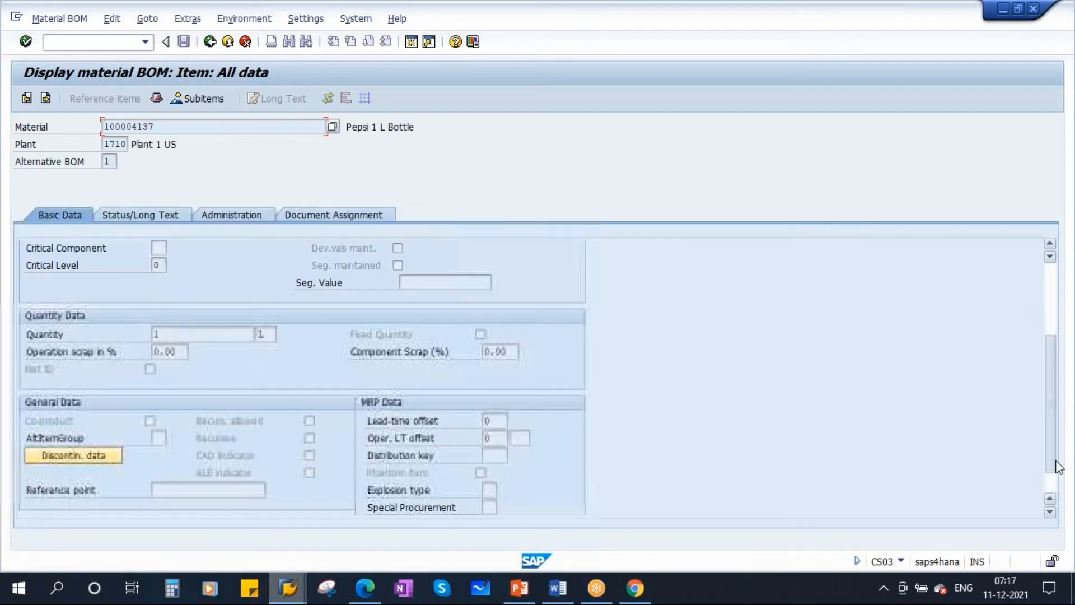
left_click(152, 219)
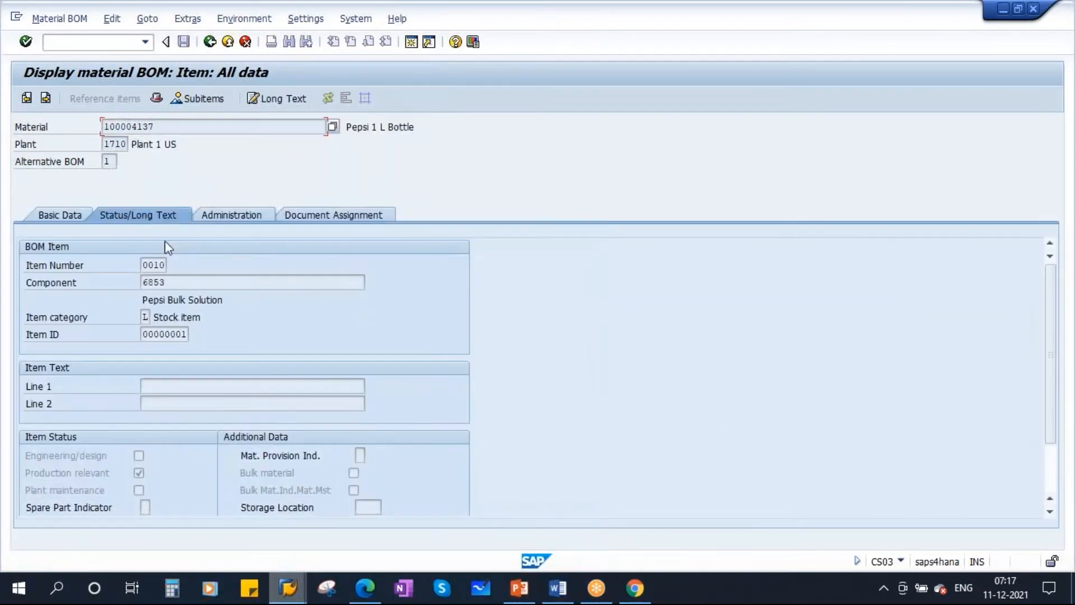
scroll(1051, 436, "down", 1)
scroll(1051, 436, "down", 3)
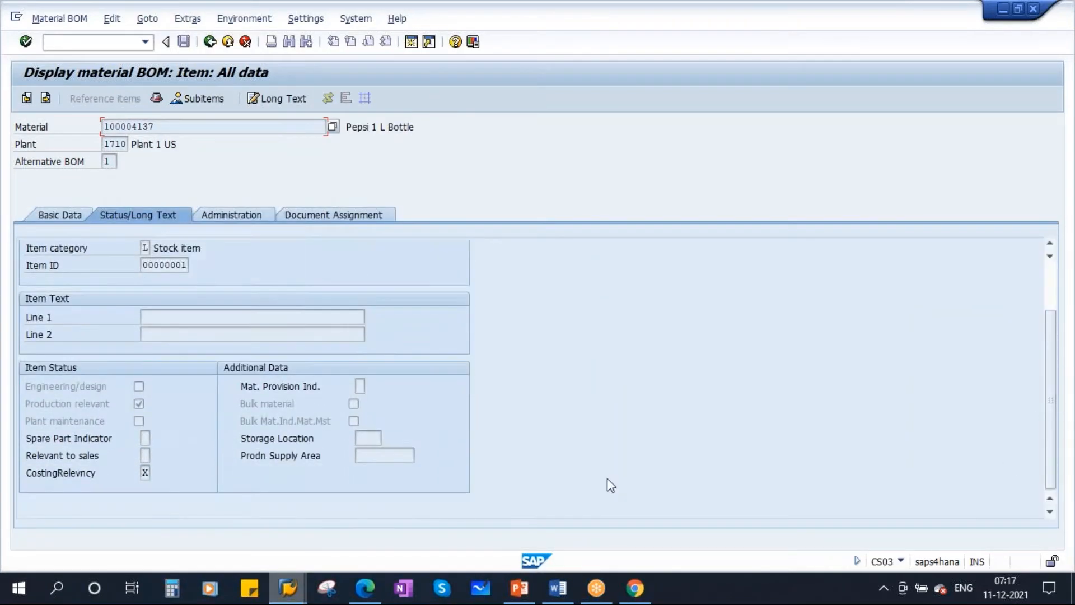
left_click(361, 437)
Step: Review the storage location slide in PowerPoint, return to the SAP BOM item overview and pick component number 6853
left_click(519, 588)
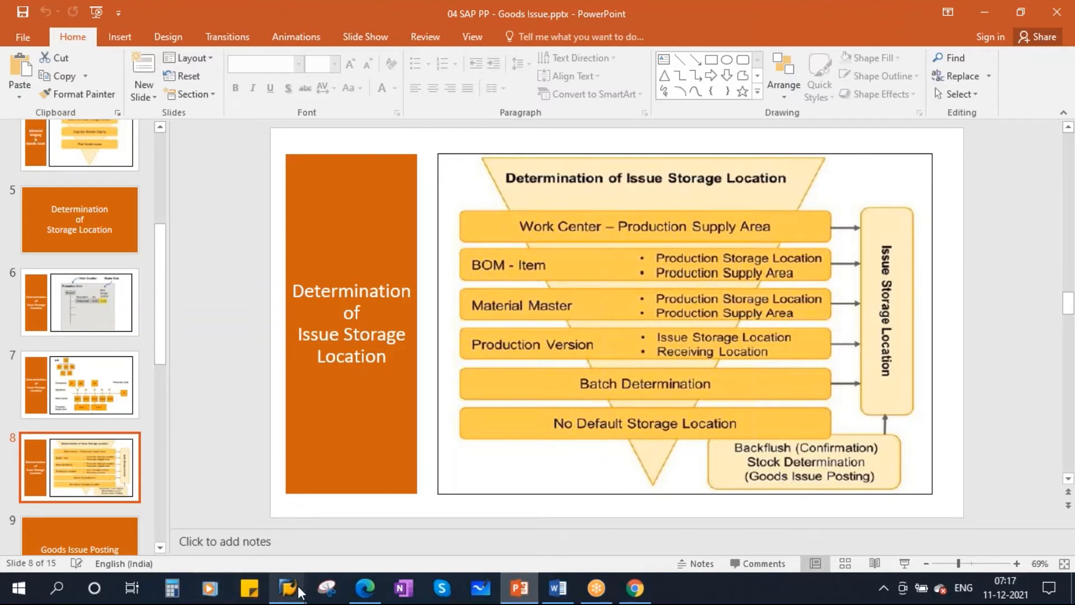
mouse_move(287, 587)
left_click(351, 524)
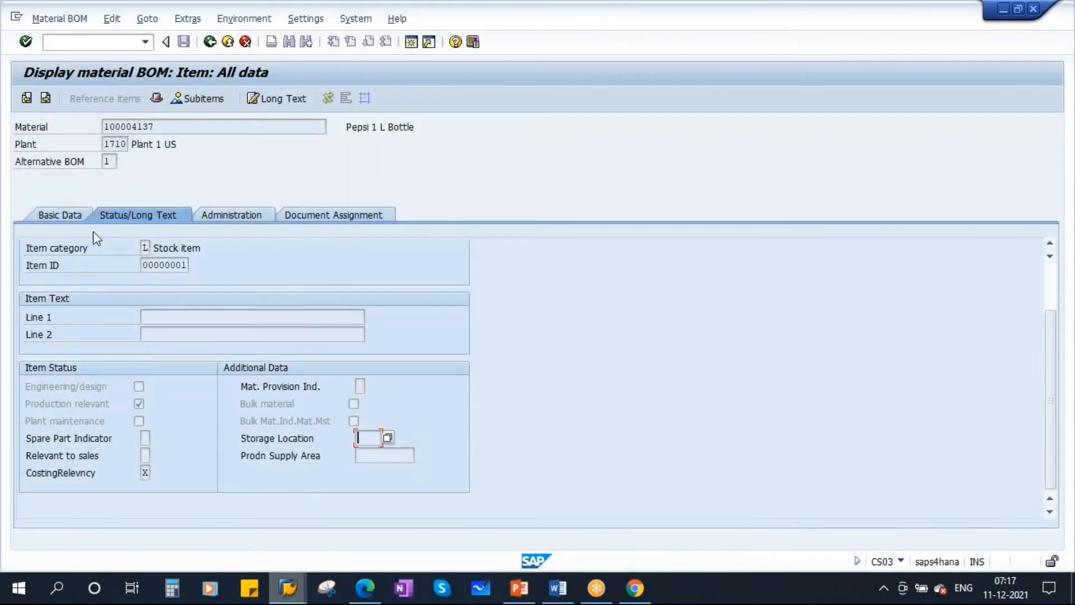
left_click(209, 41)
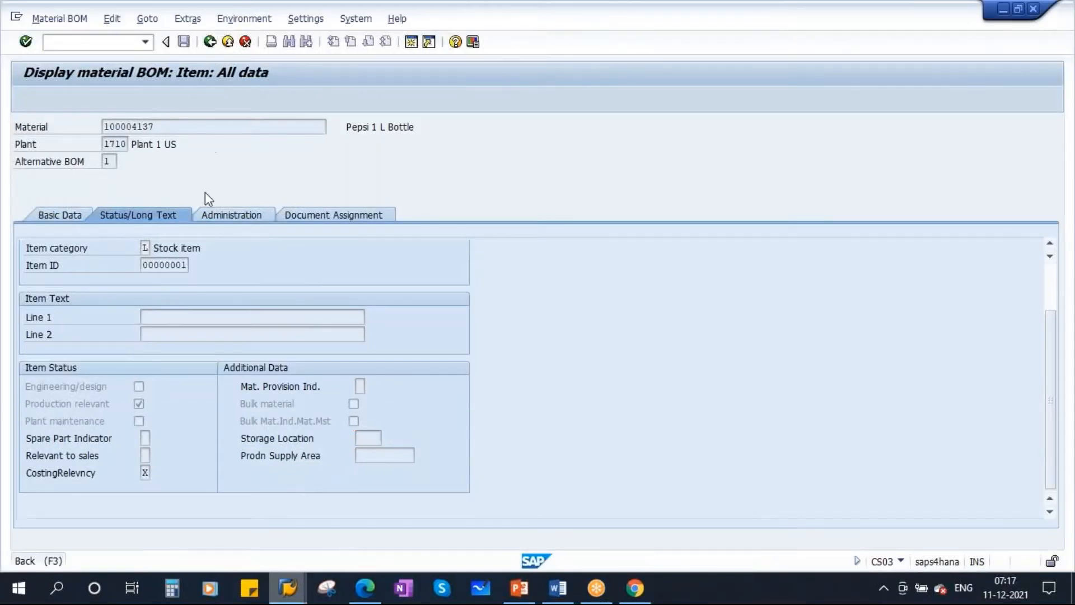
double_click(110, 248)
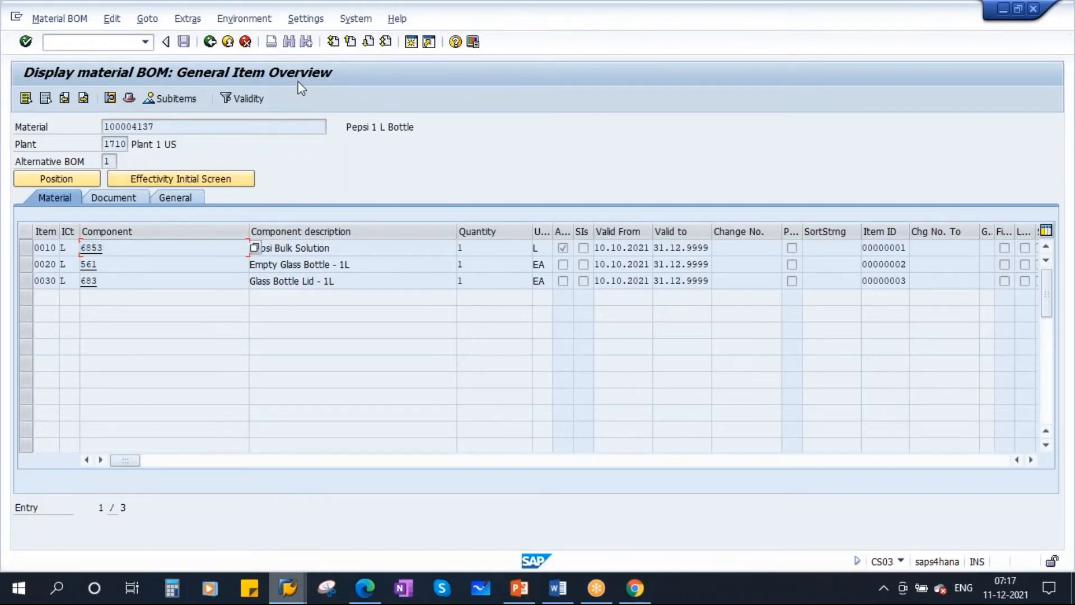
Step: Start transaction MM02 in a new session and open the view selection for material 6853
left_click(412, 42)
type("mm02")
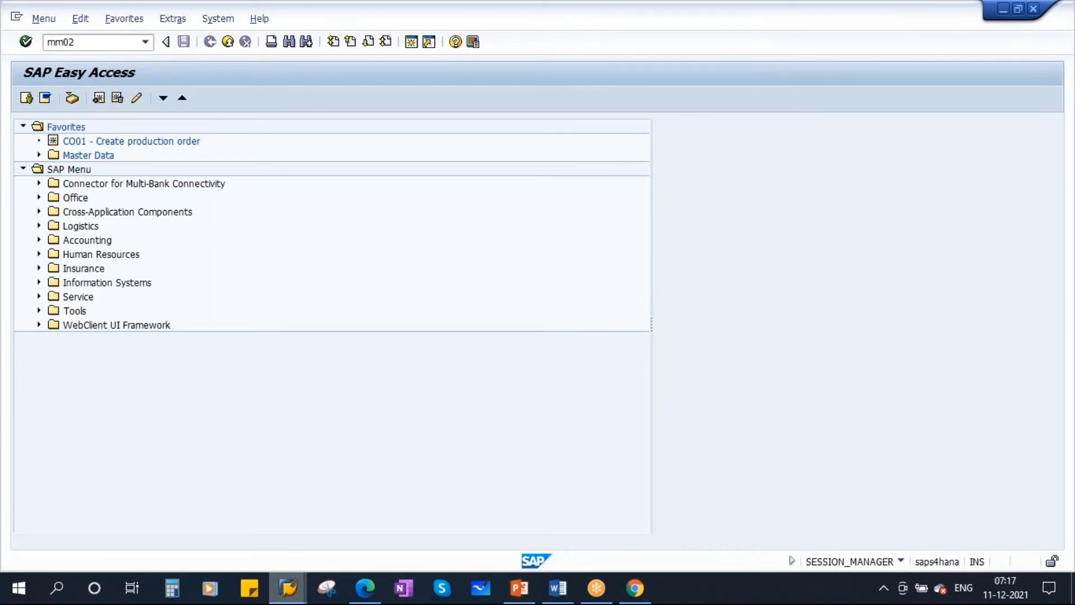
key("Return")
type("6853")
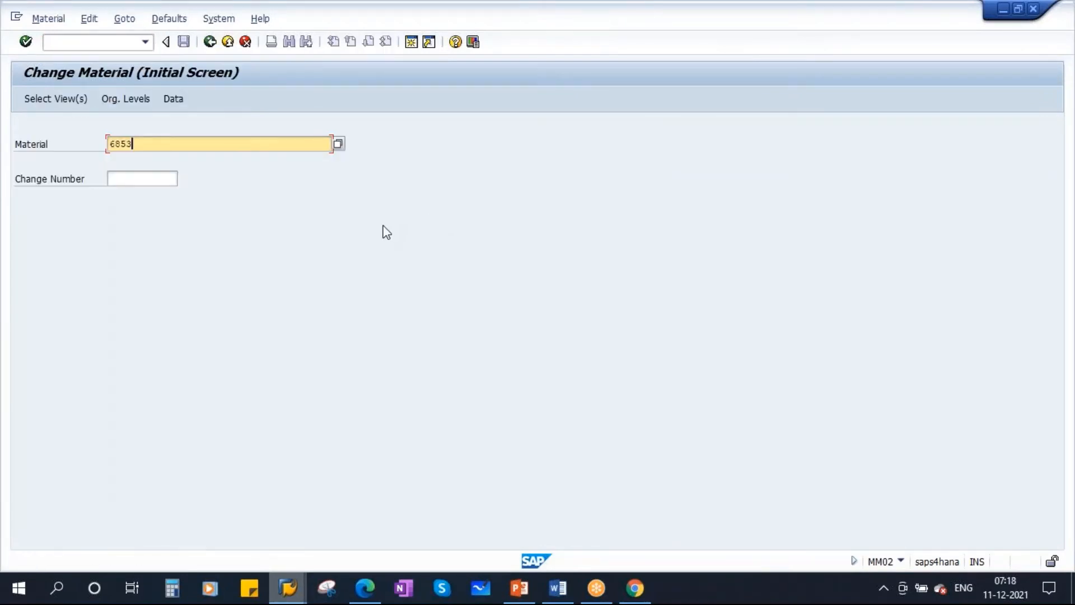
key("Return")
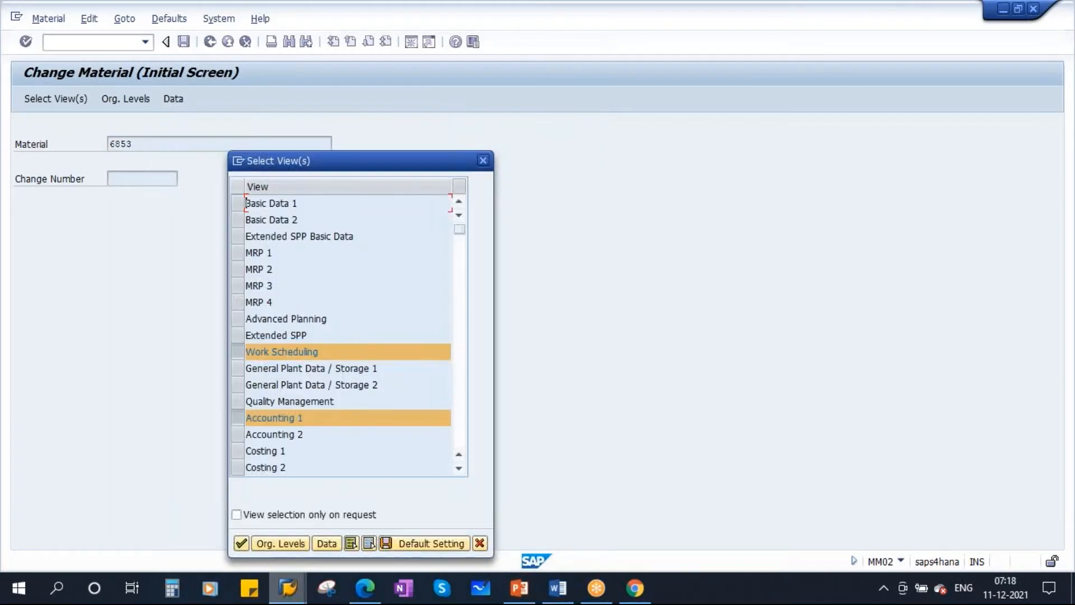
Step: Deselect Accounting 1 and Work Scheduling, choose only the MRP 2 view, and open it for plant 1710
left_click(233, 414)
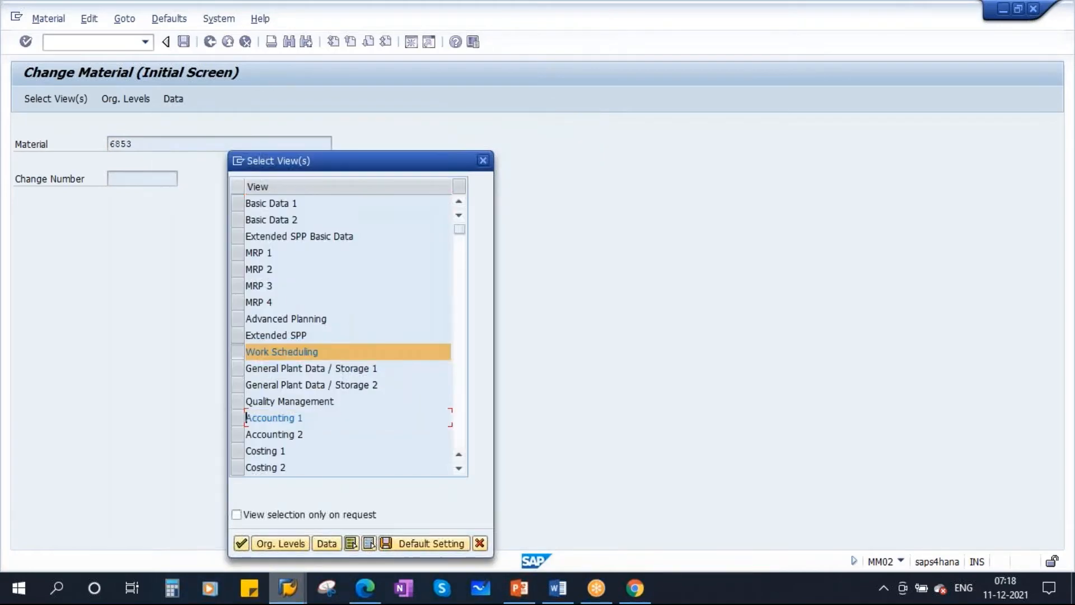
left_click(240, 352)
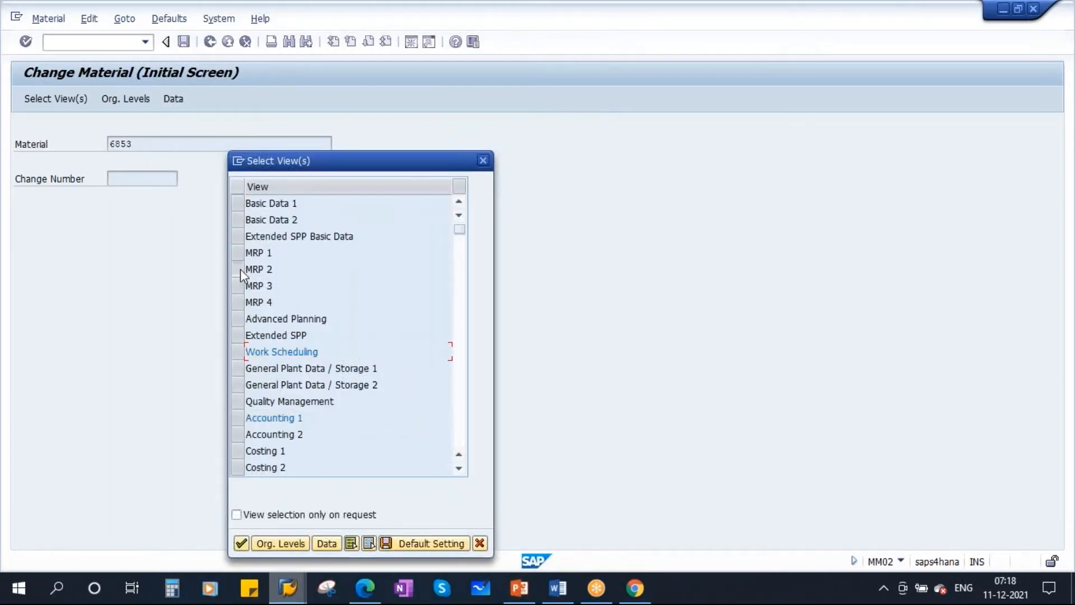
left_click(240, 269)
left_click_drag(377, 168, 446, 144)
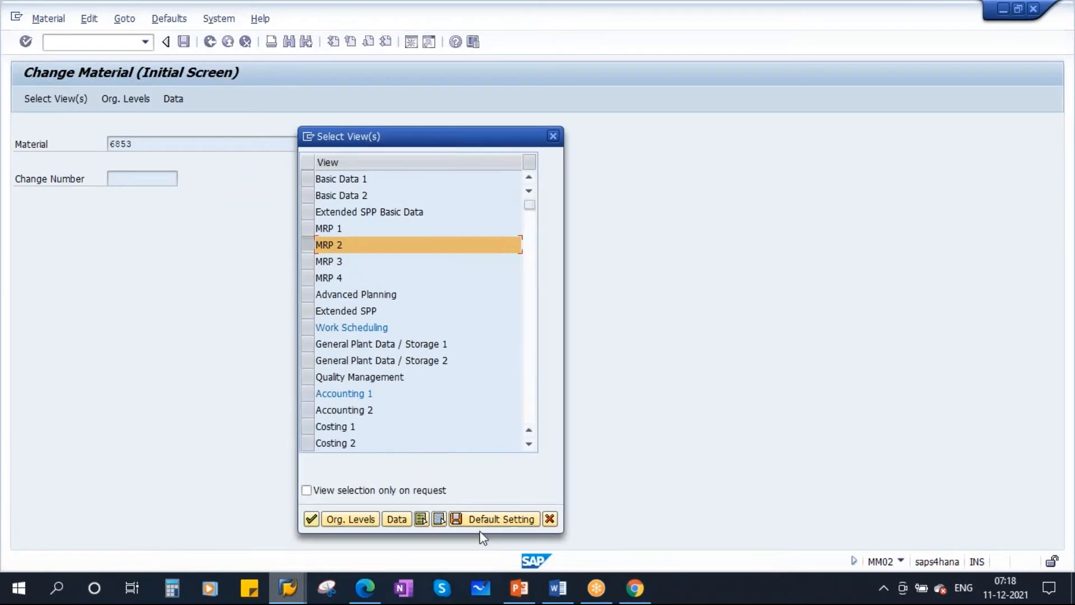
key("Return")
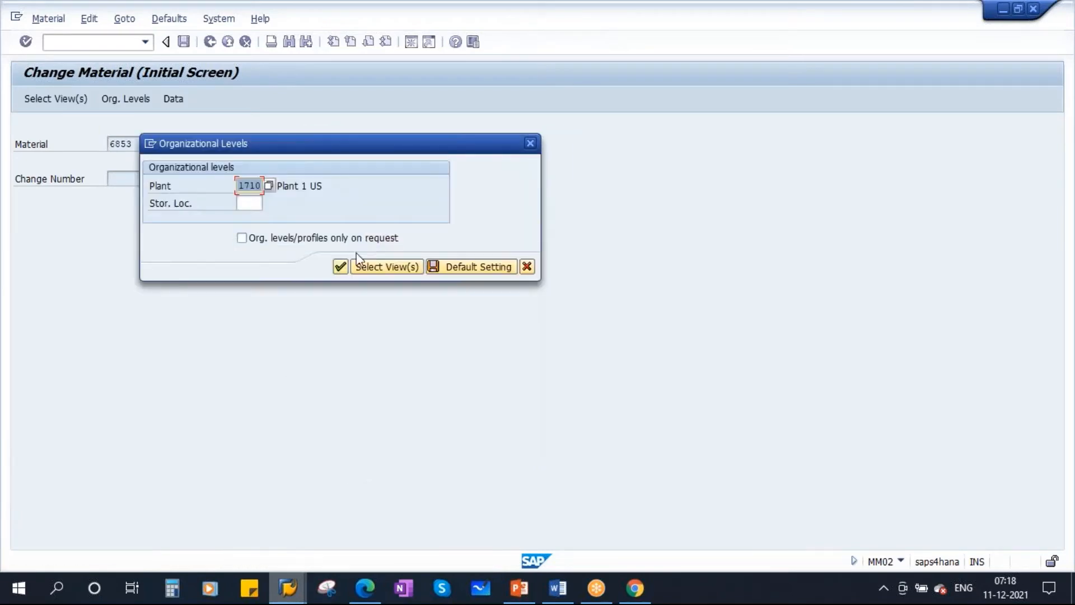
left_click(340, 268)
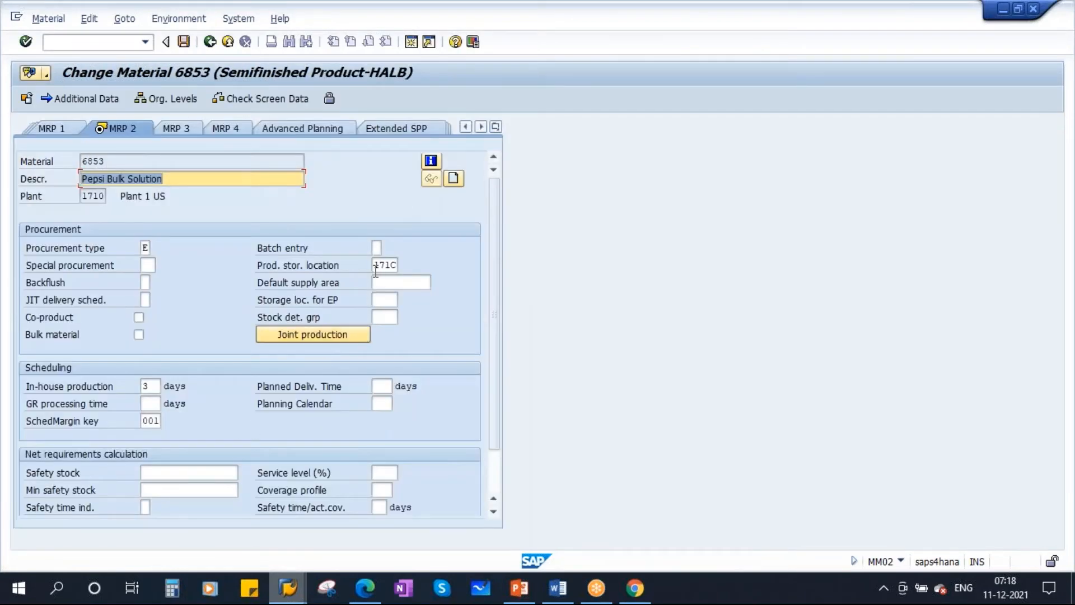
Step: Examine the Prod. stor. location field in material 6853's procurement data and switch back to the Display material BOM window
left_click_drag(374, 266, 410, 266)
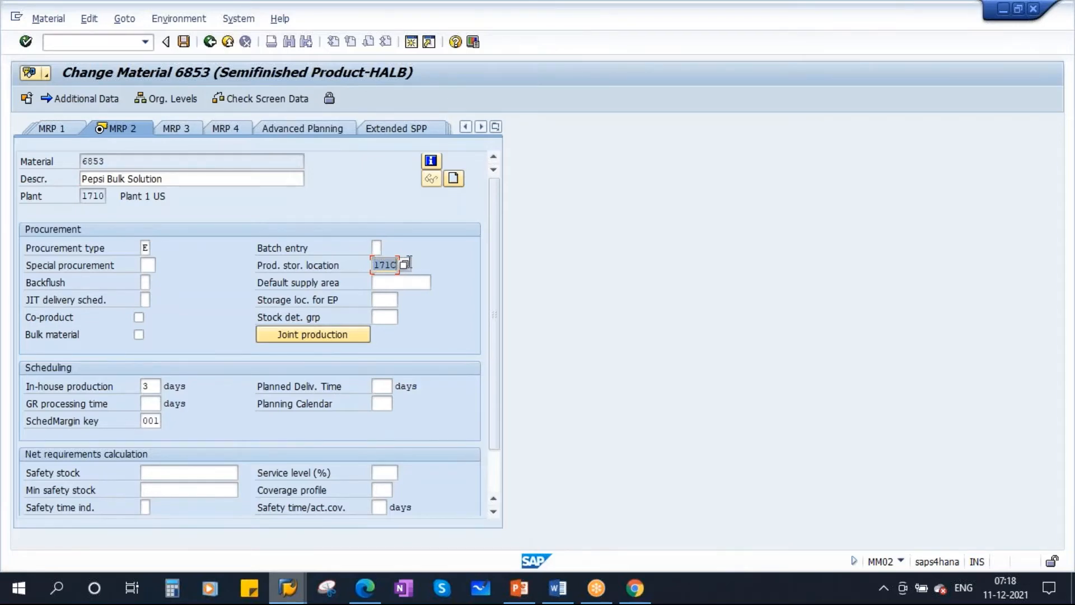
left_click_drag(381, 270, 430, 265)
mouse_move(288, 588)
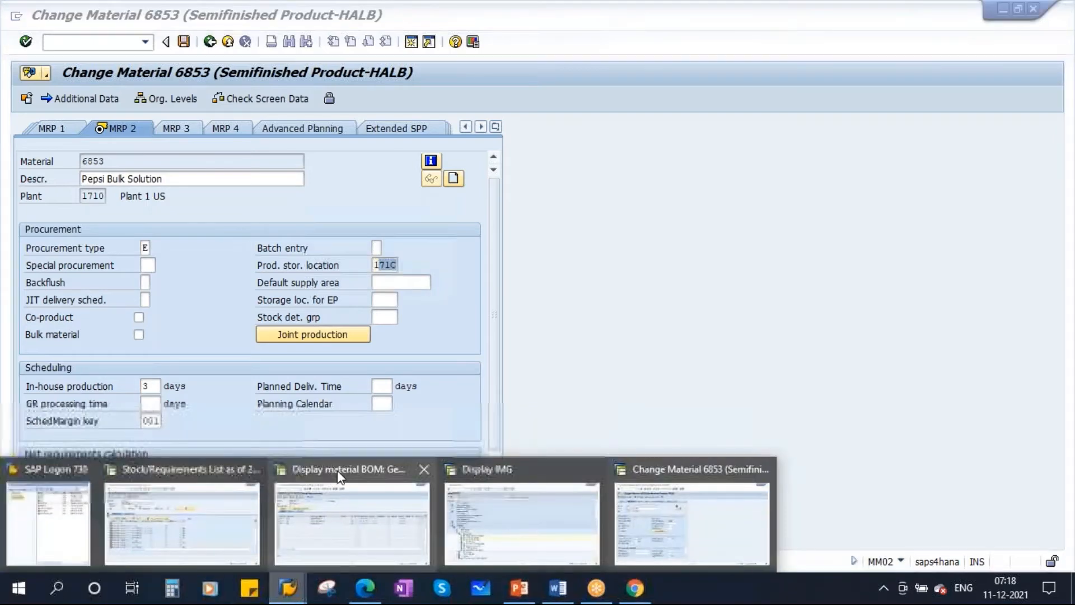
left_click(353, 518)
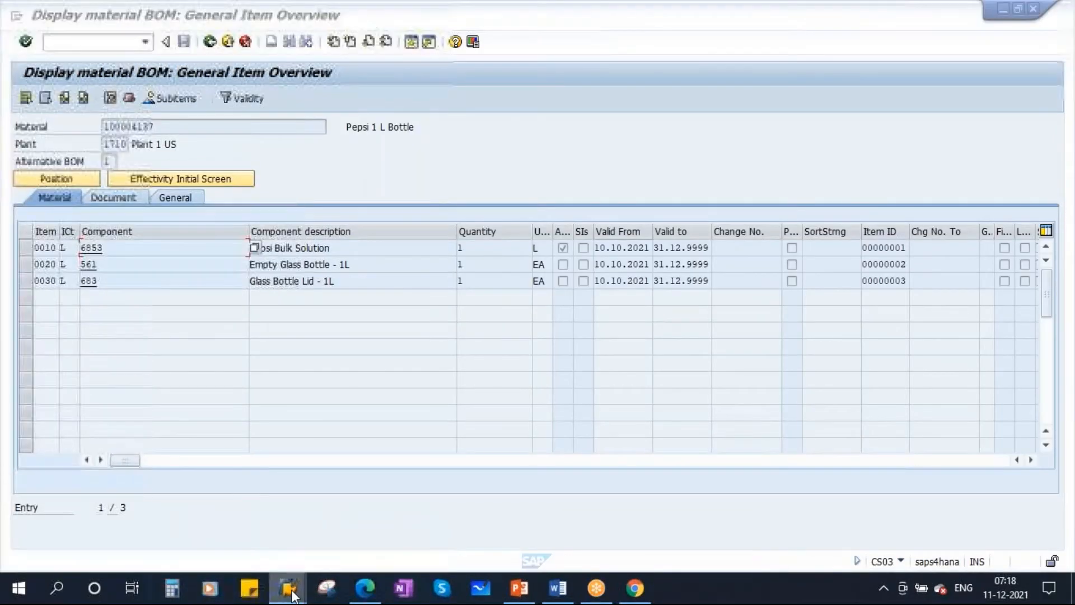
Step: Close the Display IMG session and open the component overview of production order 1004453 from the Stock/Requirements List
mouse_move(291, 593)
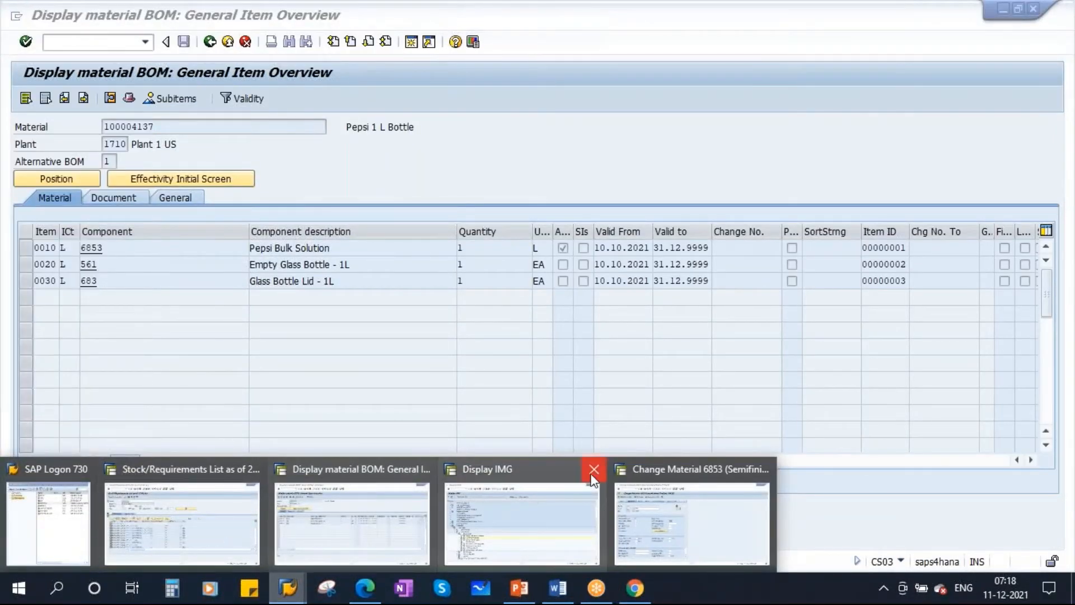
mouse_move(579, 477)
left_click(186, 524)
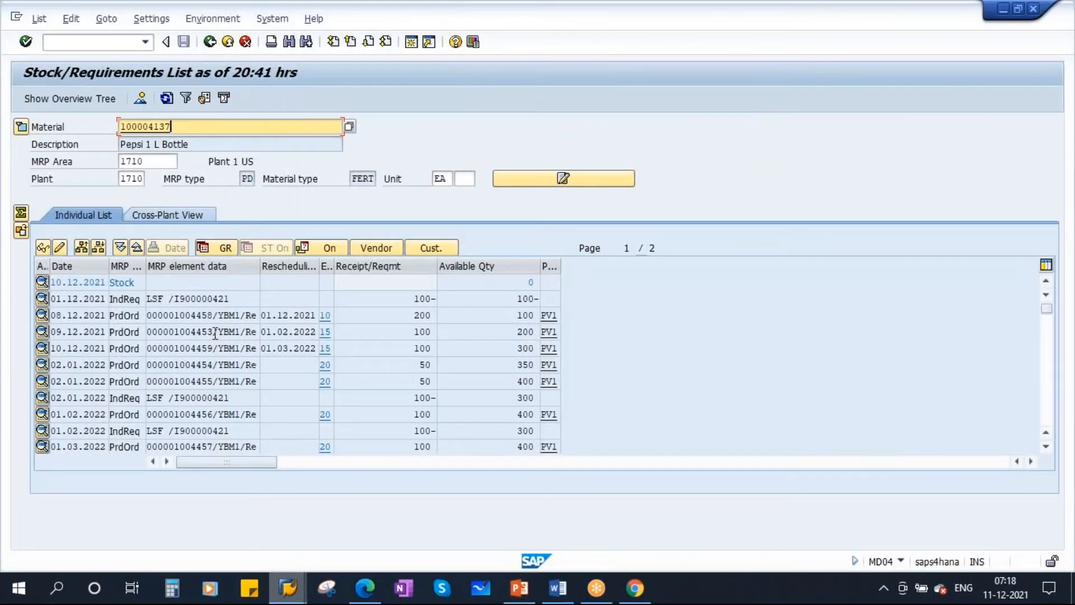
double_click(208, 331)
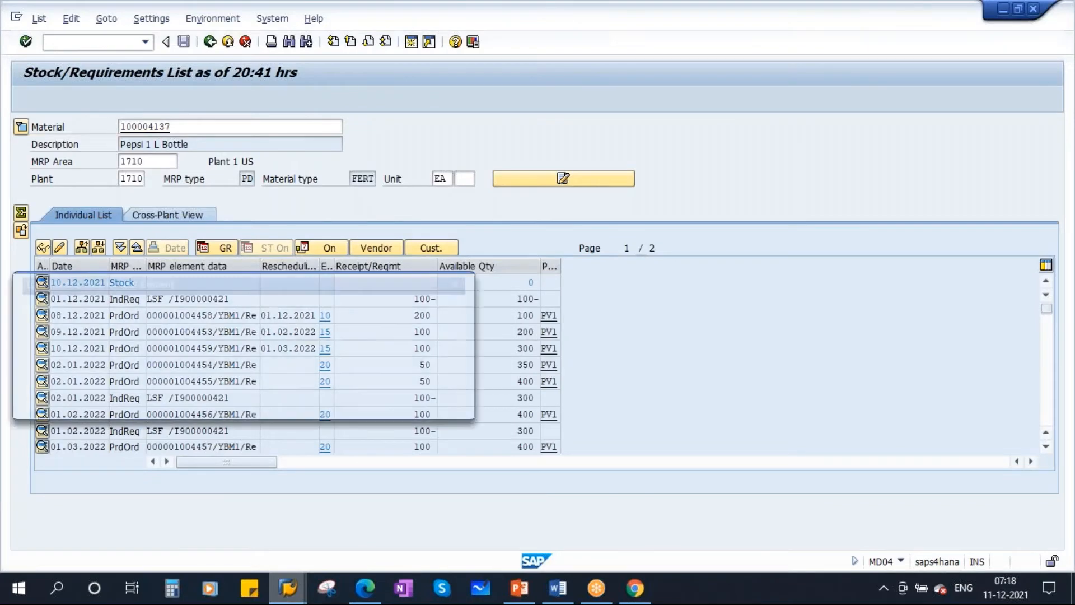
left_click(340, 404)
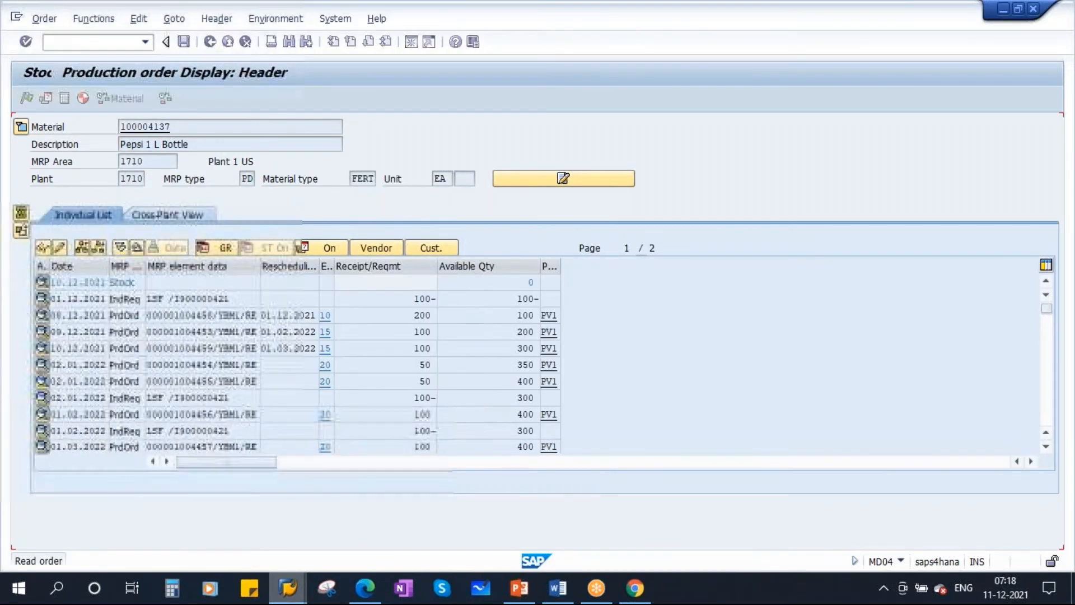
left_click(398, 104)
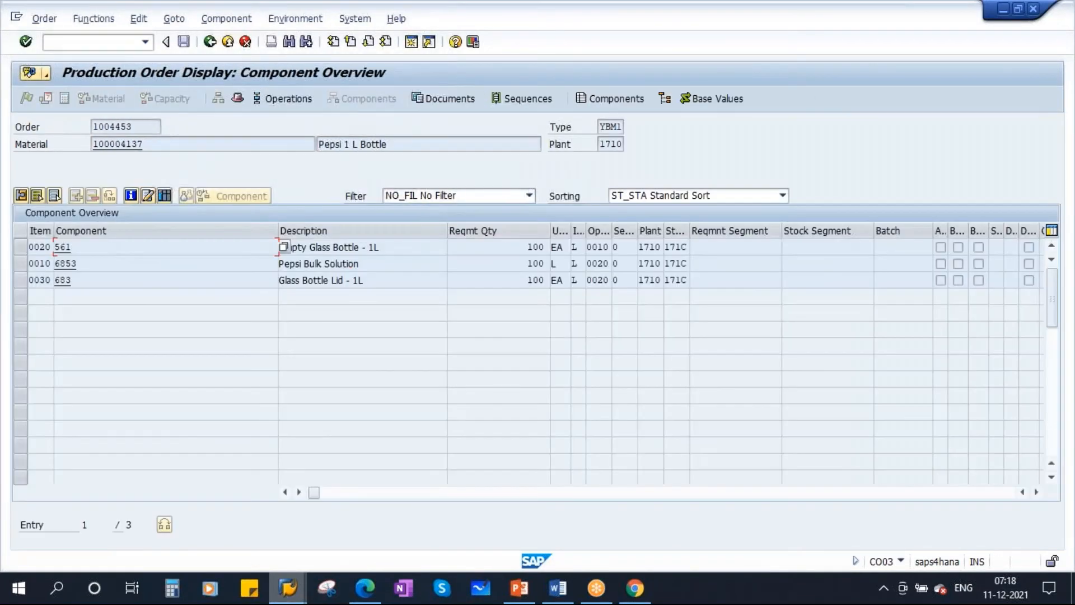
Step: Compare component 6853's storage location in the production order with the Prod. stor. location in its material master
left_click_drag(670, 247, 713, 260)
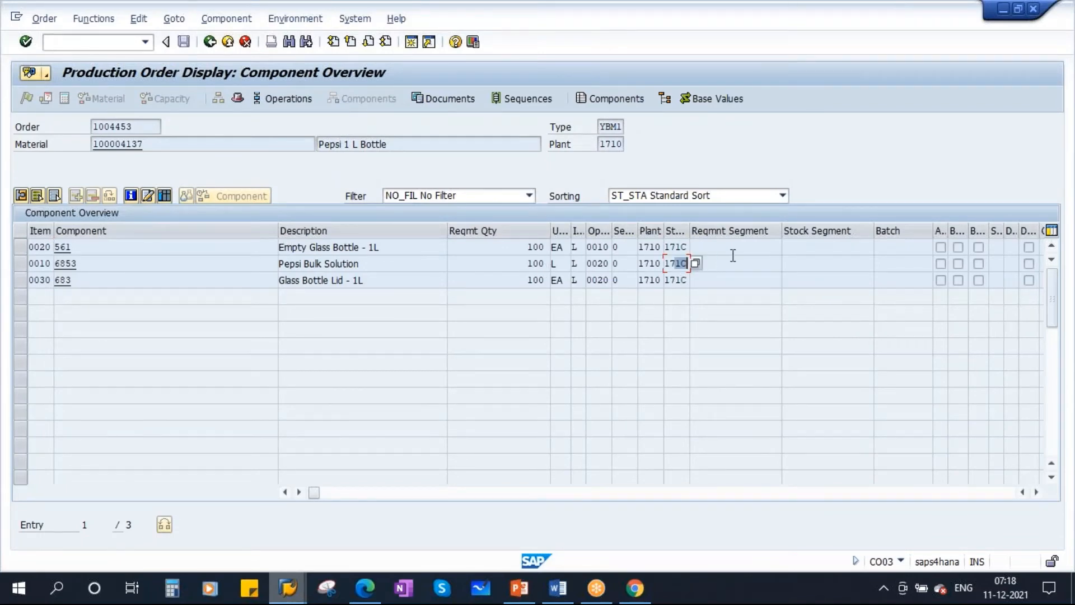
double_click(87, 267)
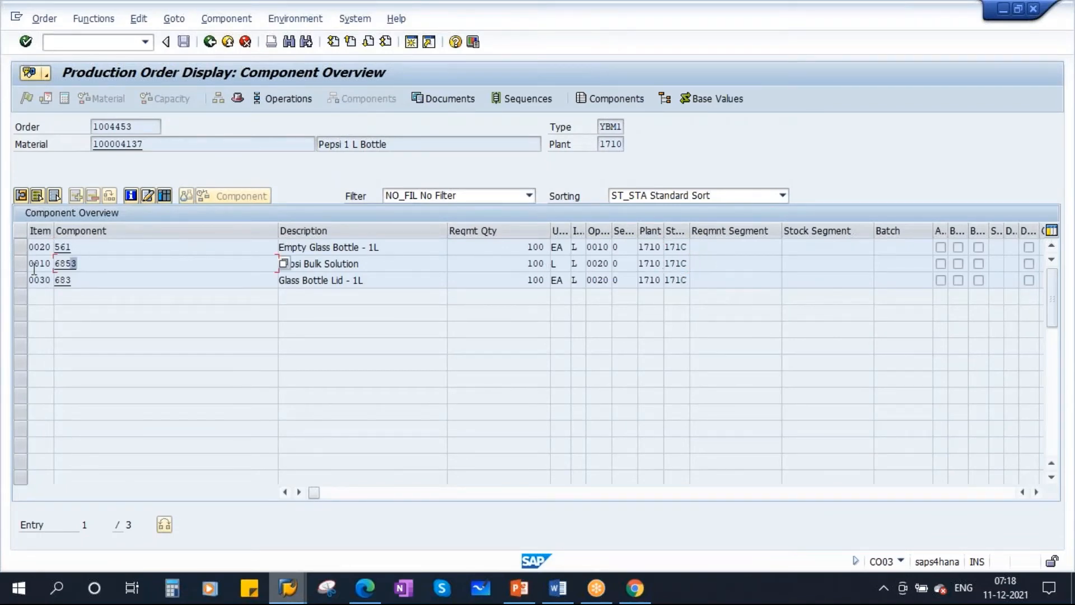
double_click(669, 264)
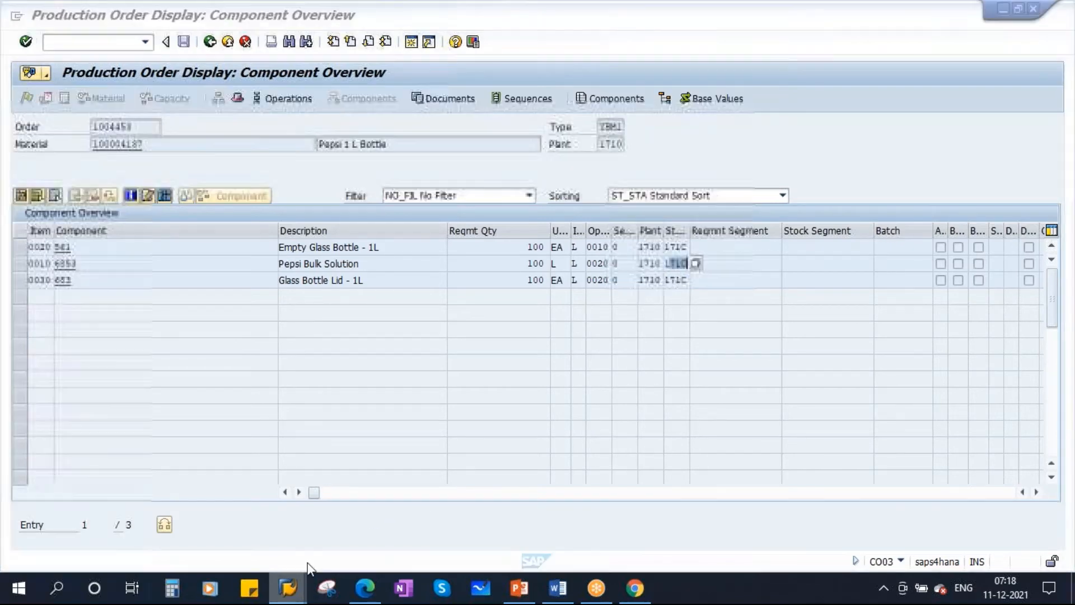
mouse_move(302, 585)
left_click(550, 499)
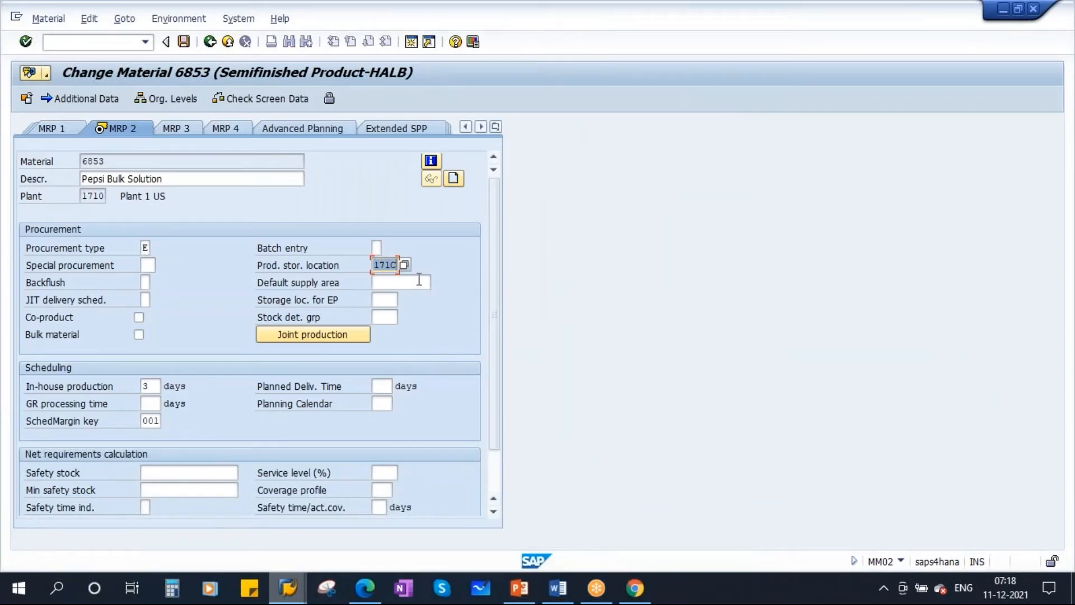
Step: Switch to PowerPoint, present the Determination of Issue Storage Location slide and underline the diagram's heading with the pen
left_click(519, 587)
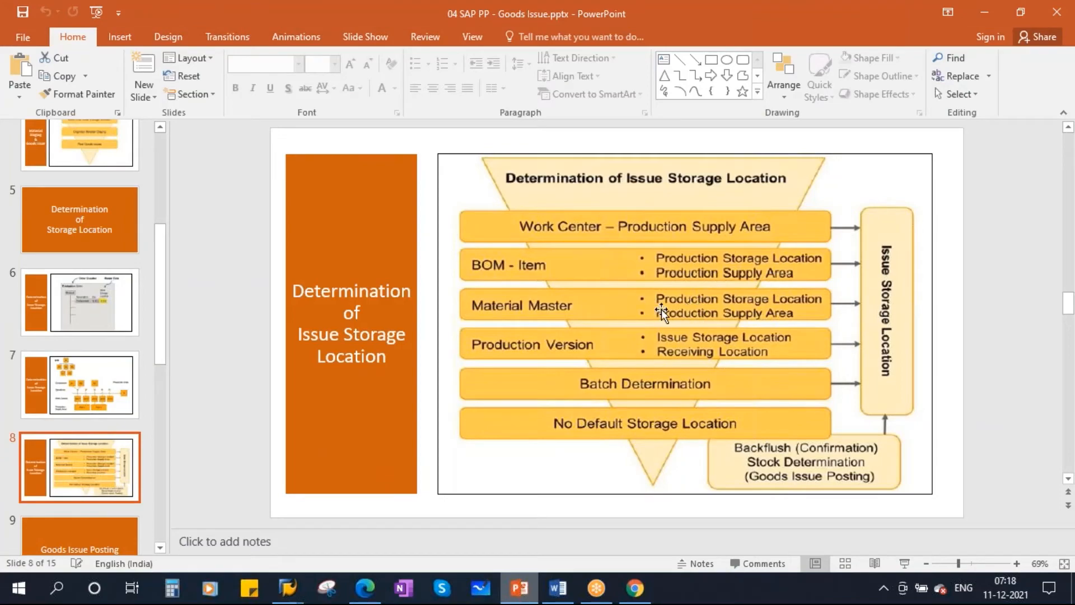
left_click(903, 563)
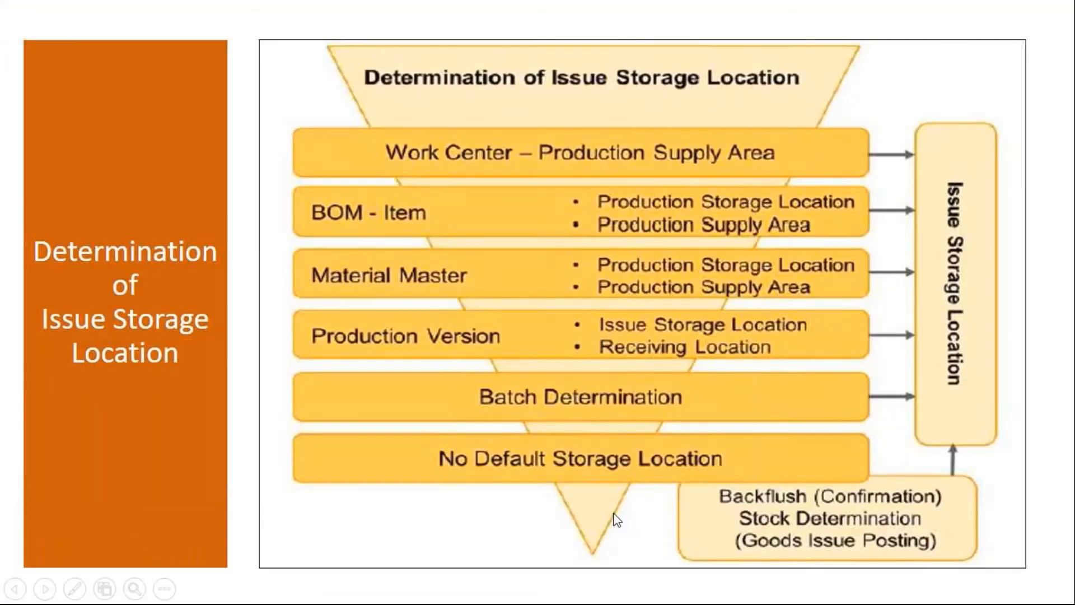
key("ctrl+p")
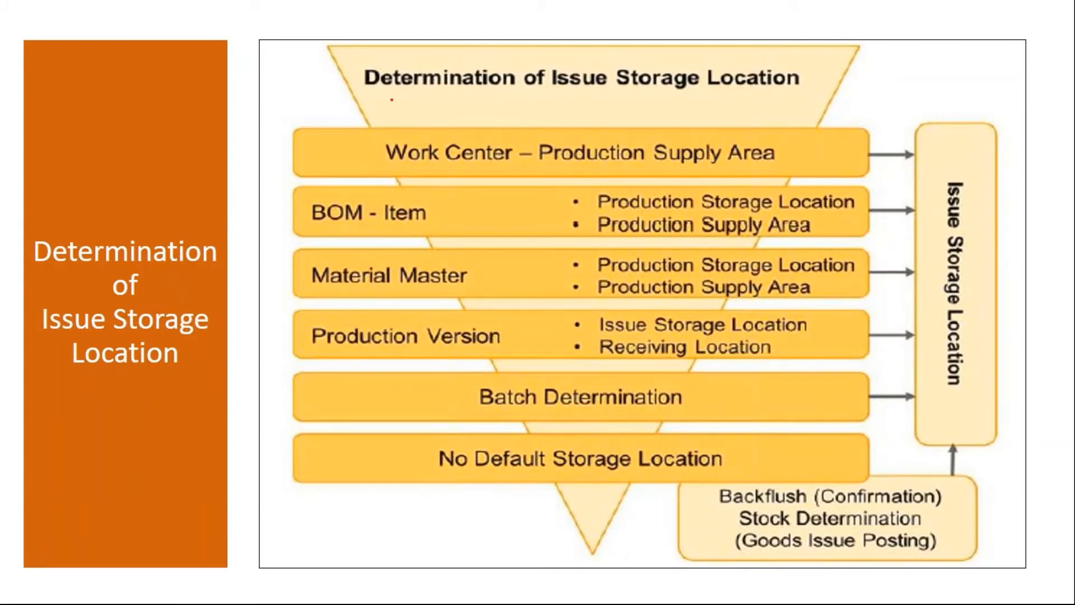
left_click_drag(375, 95, 789, 89)
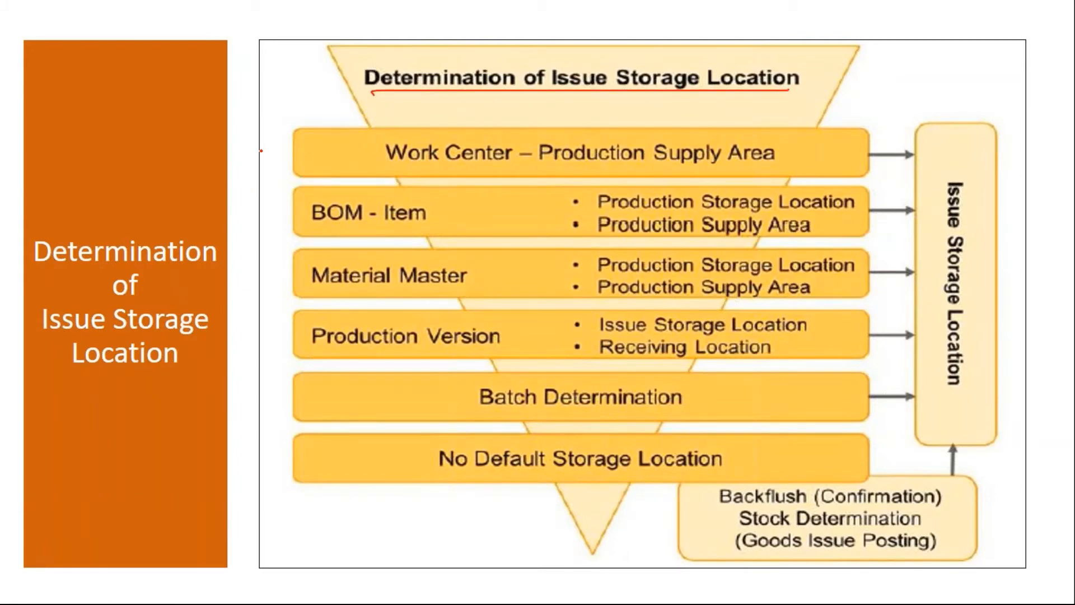
Step: Mark the Work Center, BOM - Item, Material Master and Production Version rows with circled numbers 1 to 4, erase the ink and end the slide show
mouse_move(292, 126)
left_mouse_down()
mouse_move(334, 168)
mouse_move(305, 133)
left_mouse_up()
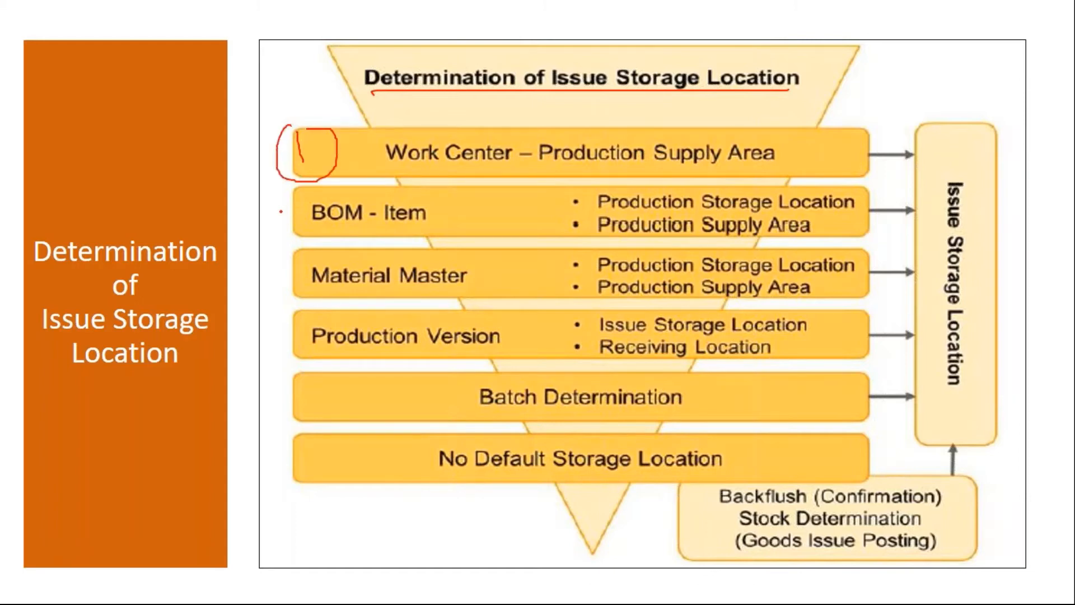
mouse_move(277, 197)
left_mouse_down()
mouse_move(331, 205)
mouse_move(280, 192)
left_mouse_up()
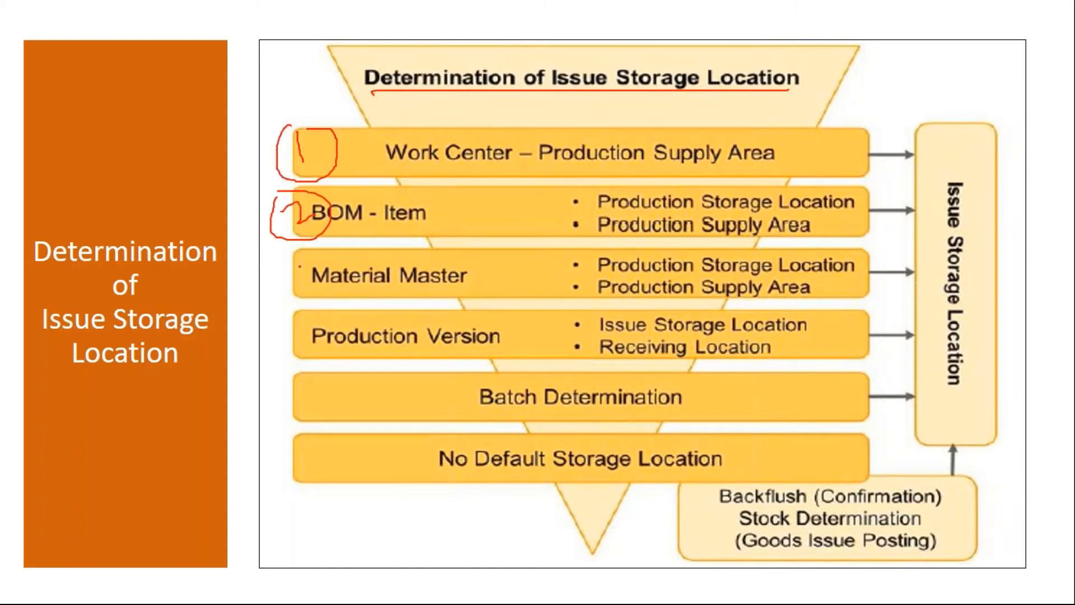
mouse_move(276, 267)
left_mouse_down()
mouse_move(305, 273)
mouse_move(291, 287)
mouse_move(318, 307)
mouse_move(329, 254)
left_mouse_up()
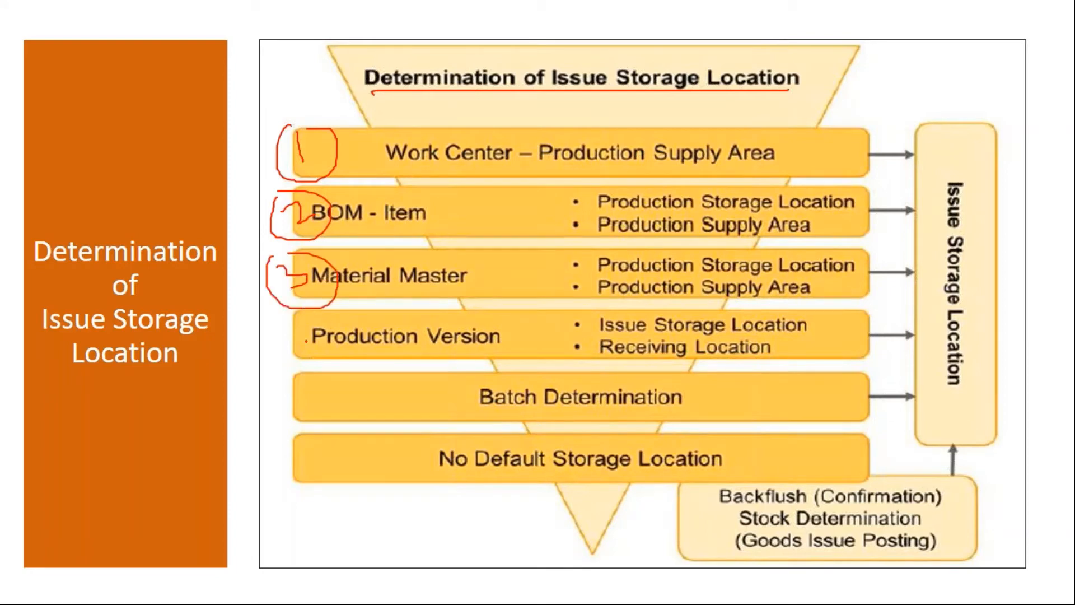
mouse_move(277, 323)
left_mouse_down()
mouse_move(301, 342)
mouse_move(252, 338)
mouse_move(299, 363)
mouse_move(259, 298)
left_mouse_up()
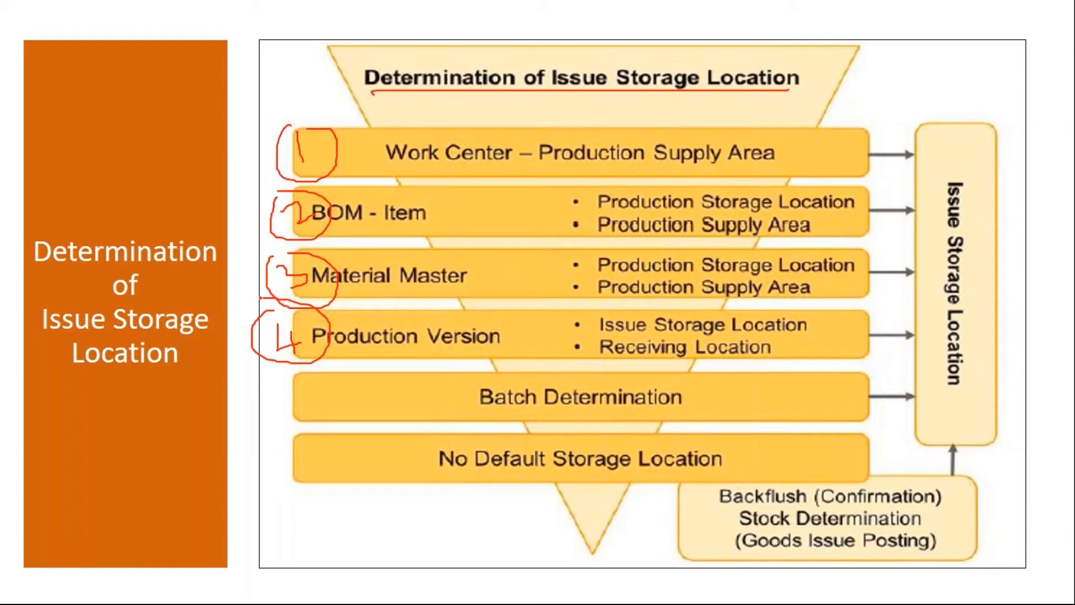
key("e")
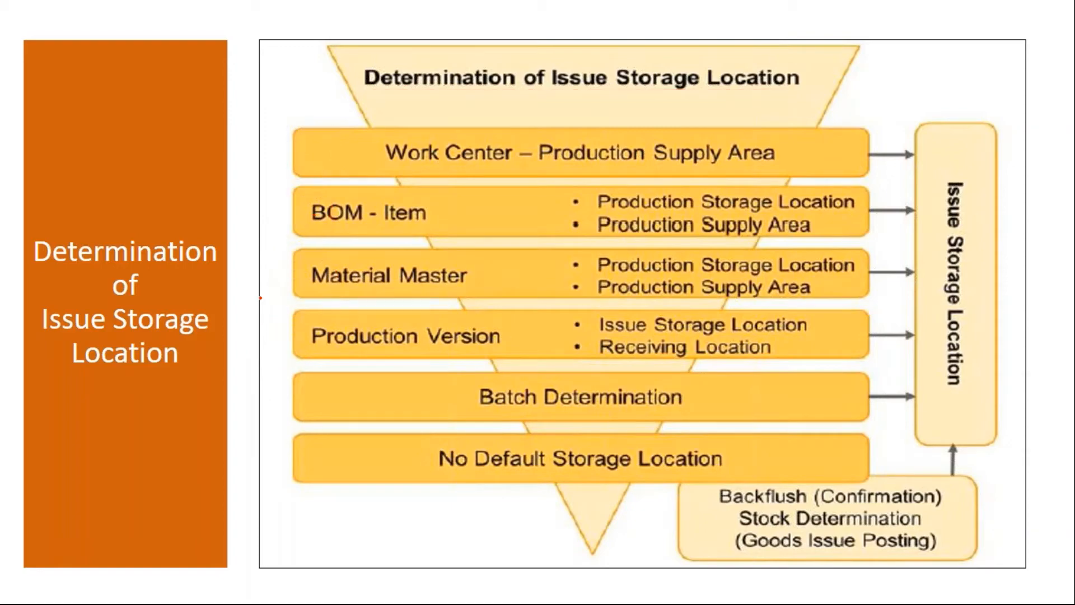
key("Escape")
Step: Return to the SAP Change Material session, leave material 6853 and open material 100004137 in only the Work Scheduling view for plant 1710
mouse_move(287, 592)
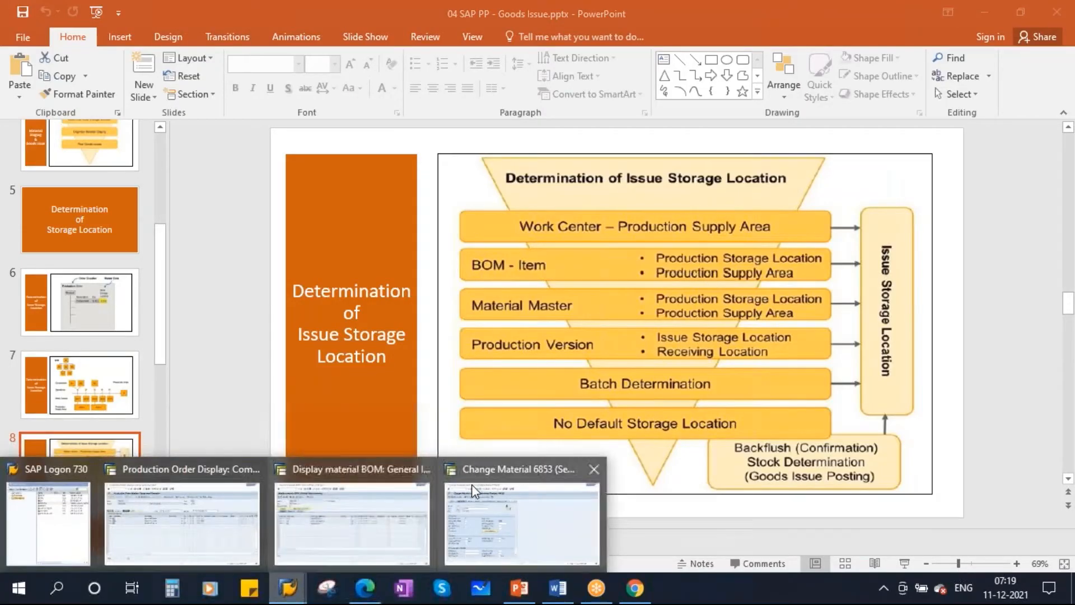
left_click(547, 485)
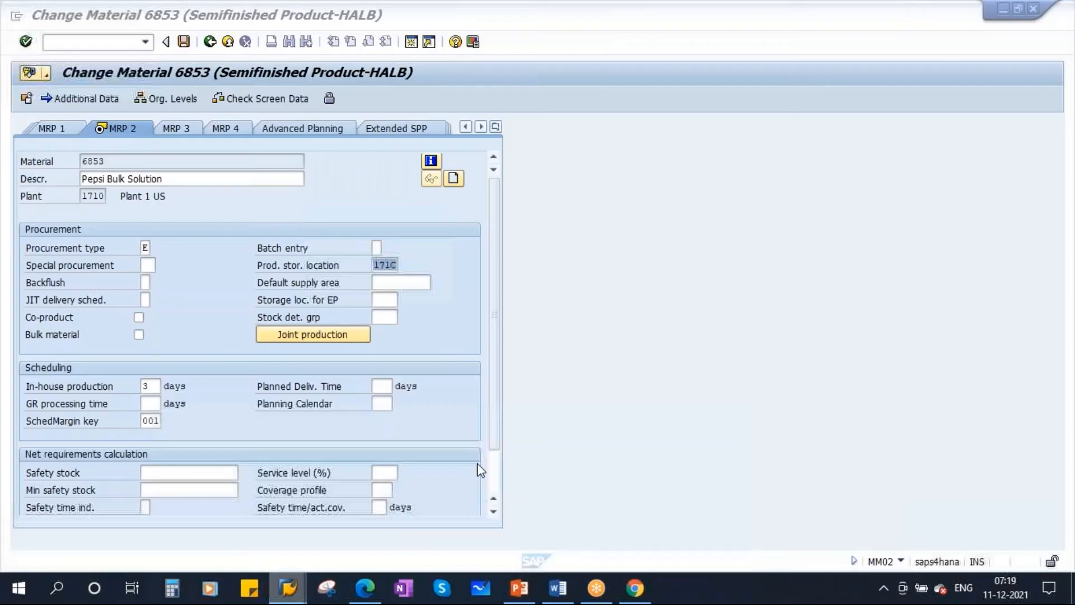
left_click(209, 43)
key("Return")
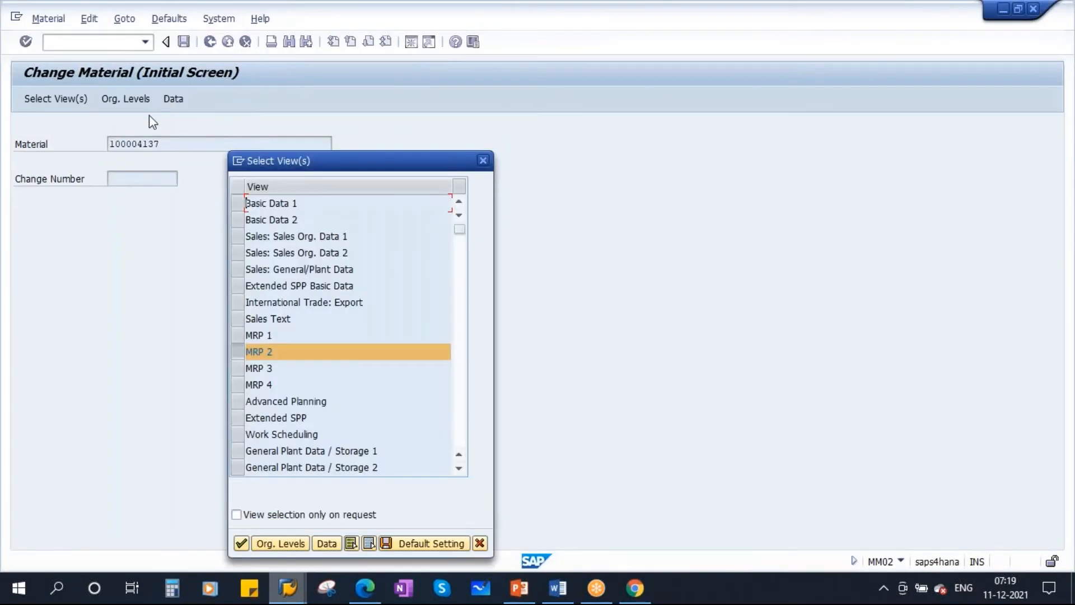
left_click(237, 352)
left_click(237, 435)
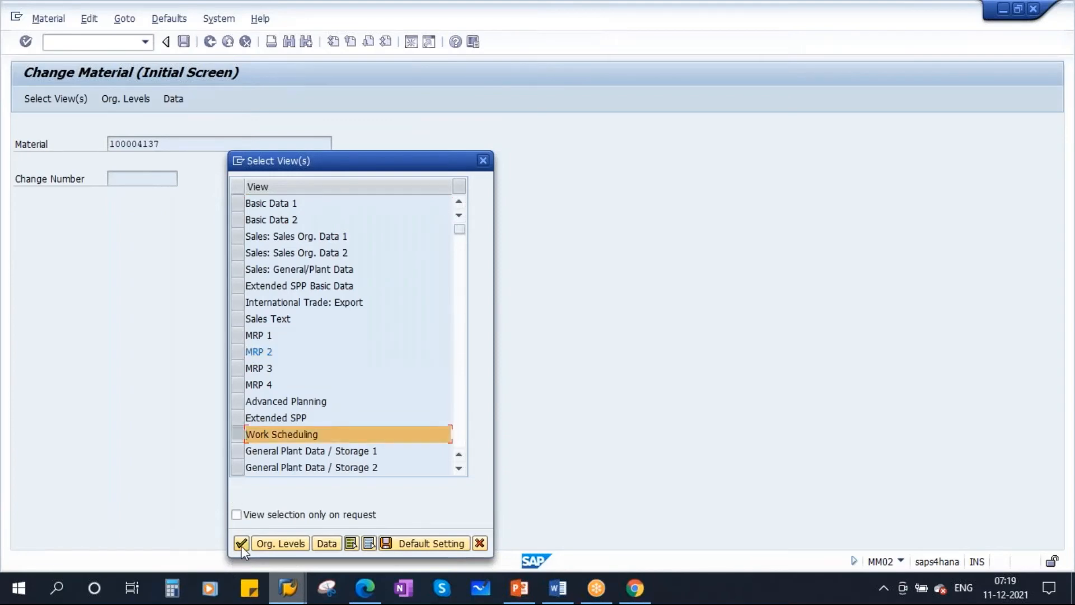
left_click(241, 543)
left_click(336, 248)
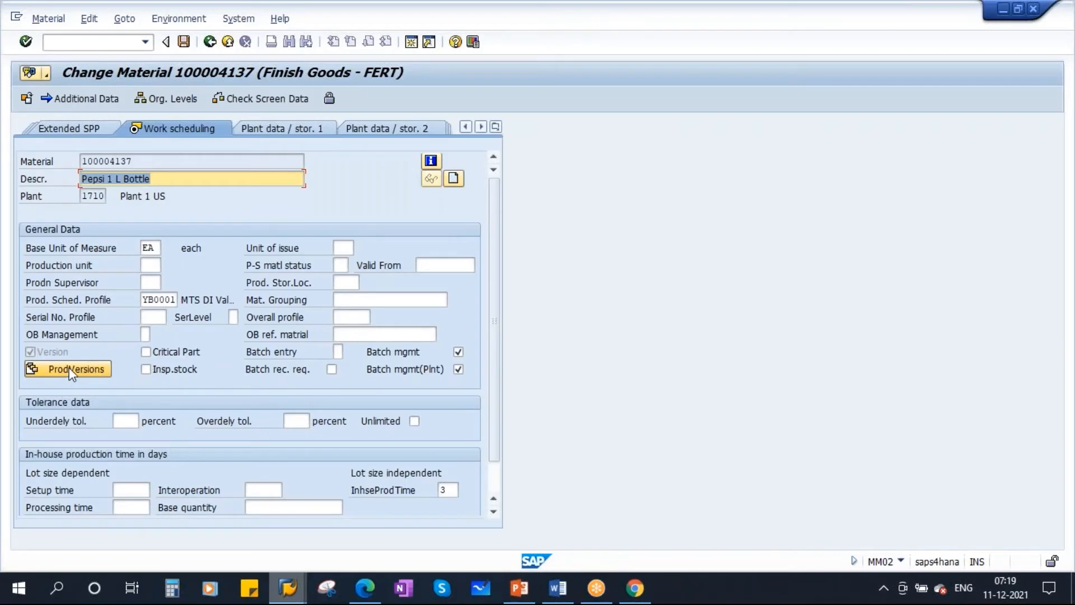
Step: Open the details of production version PV1 and examine its Issue stor. Location field
left_click(70, 369)
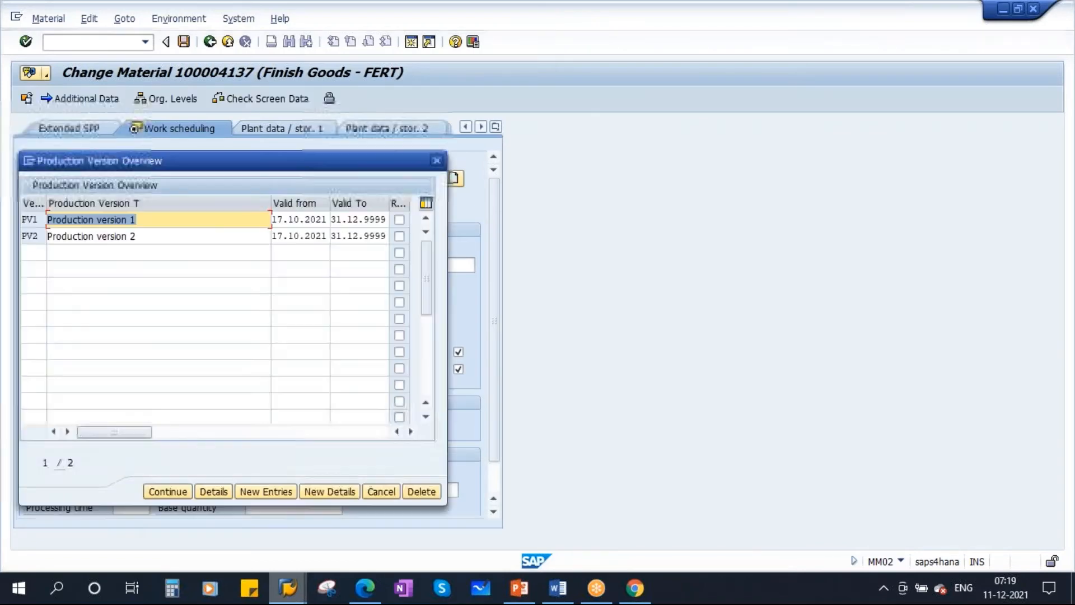
left_click_drag(217, 160, 459, 153)
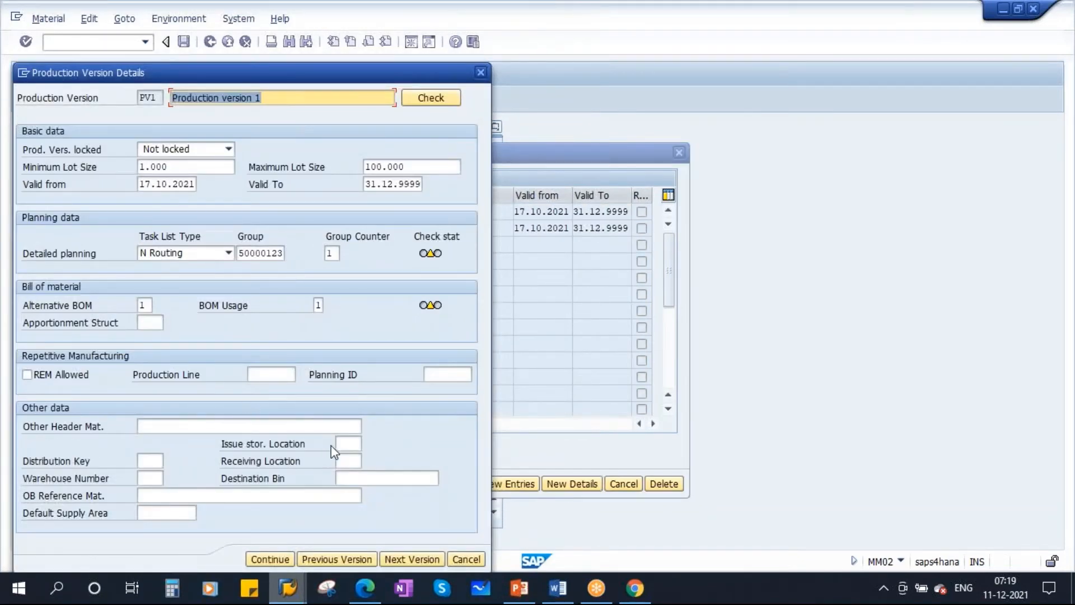
left_click(345, 444)
left_click_drag(359, 78, 547, 57)
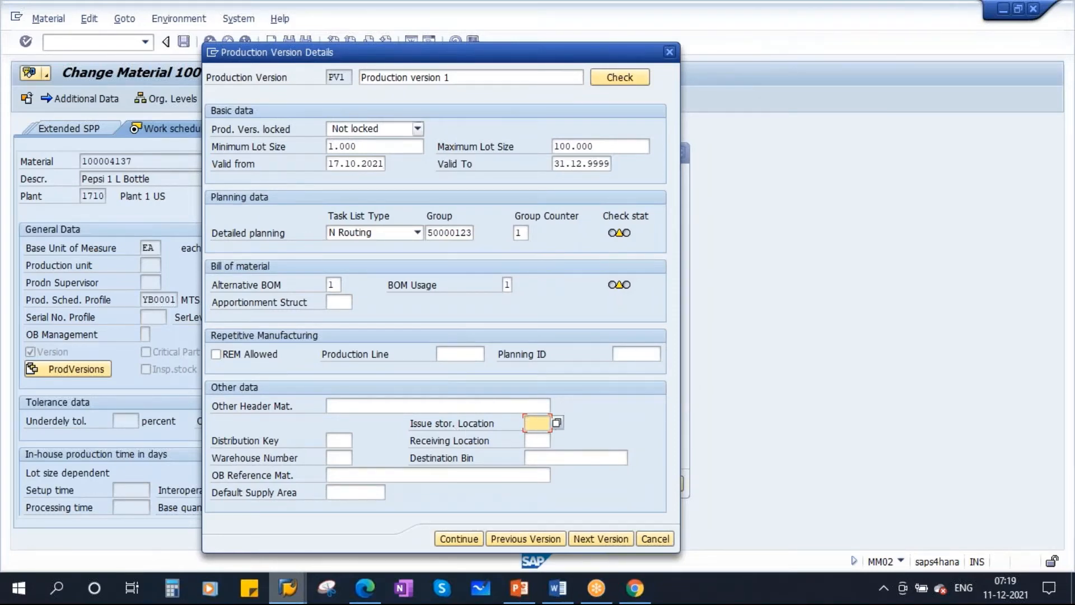
left_click_drag(449, 77, 358, 77)
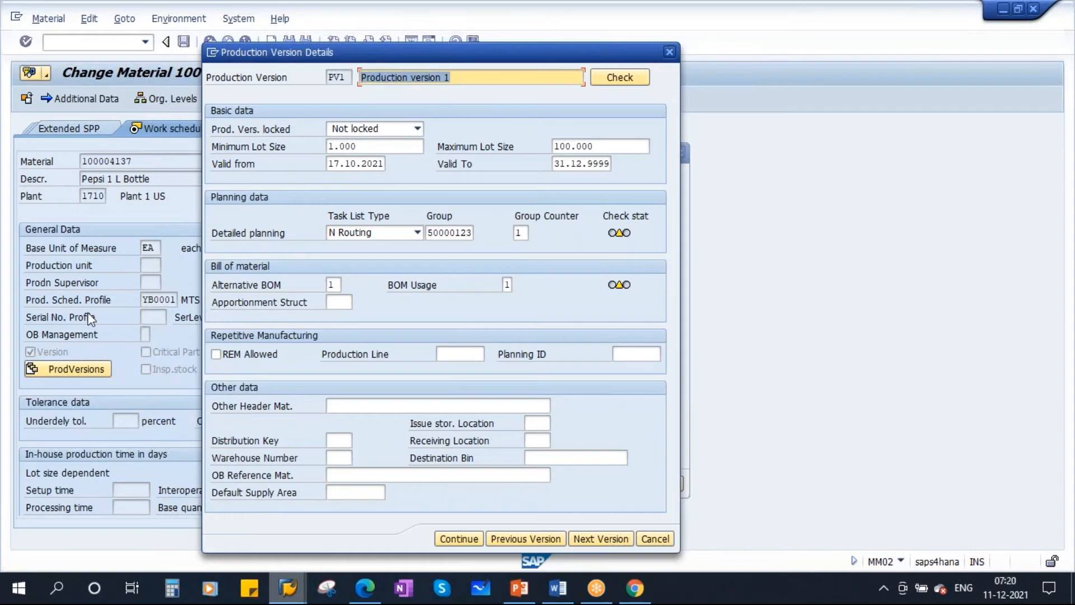
left_click(538, 424)
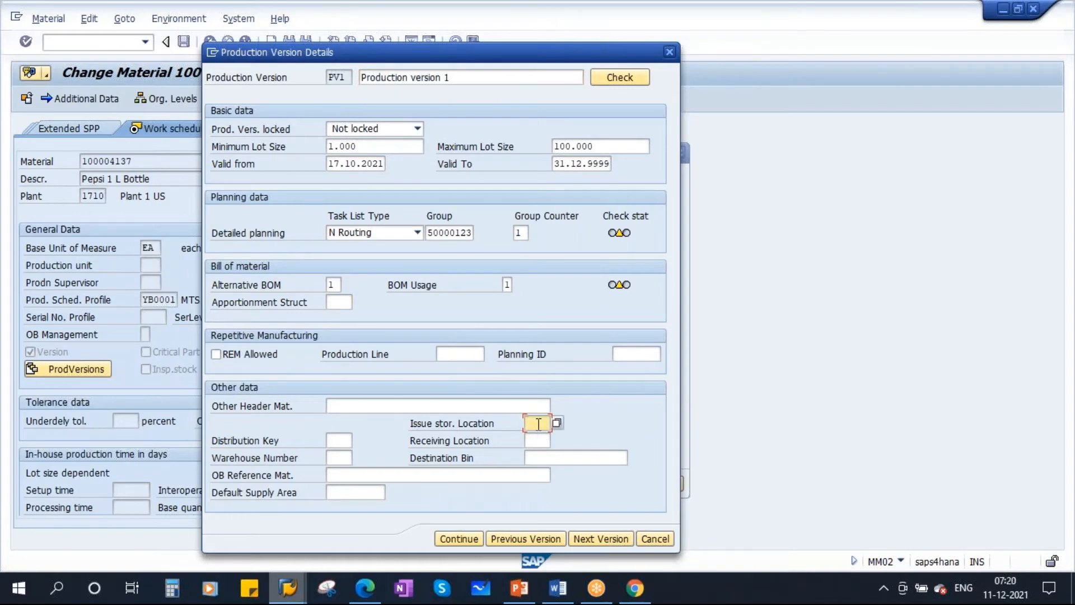
Step: Switch to PowerPoint, present the issue storage location slide and mark the word Batch in the Batch Determination row with pen strokes
left_click(519, 588)
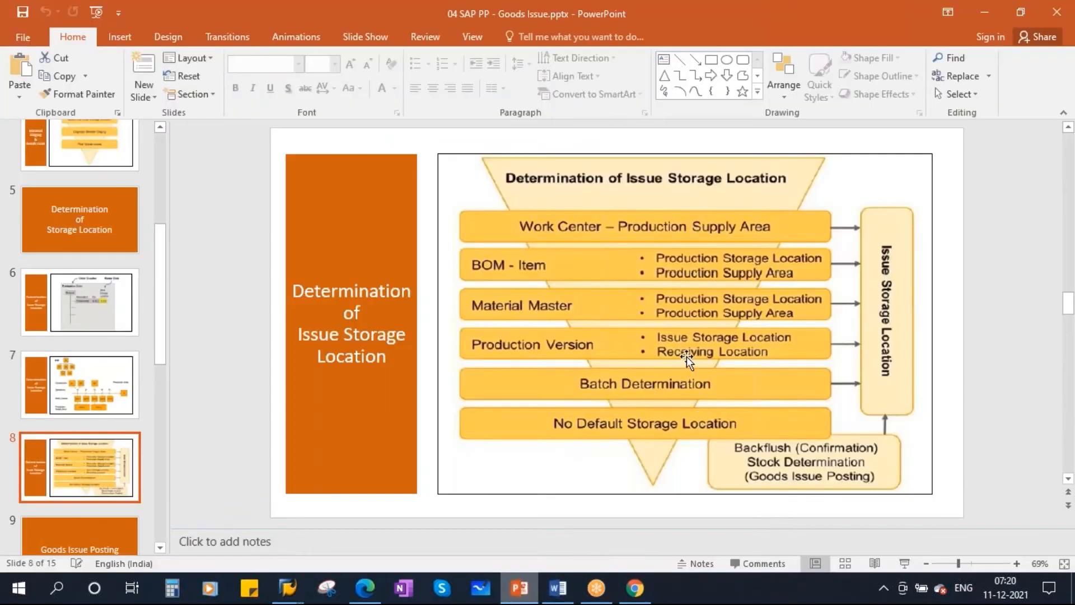
left_click(904, 563)
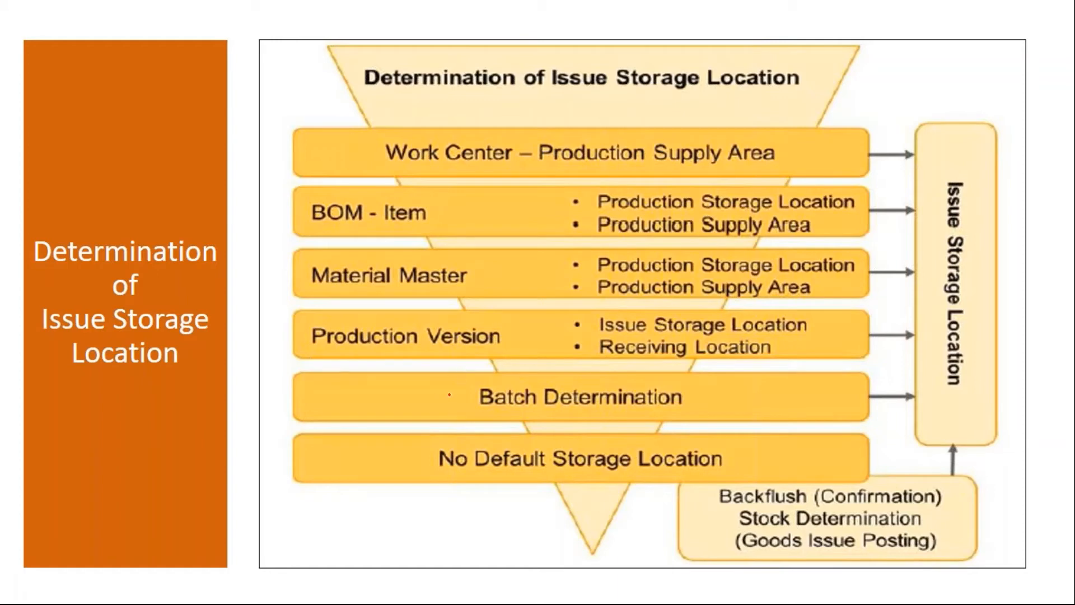
left_click_drag(463, 390, 542, 391)
left_click_drag(464, 394, 545, 396)
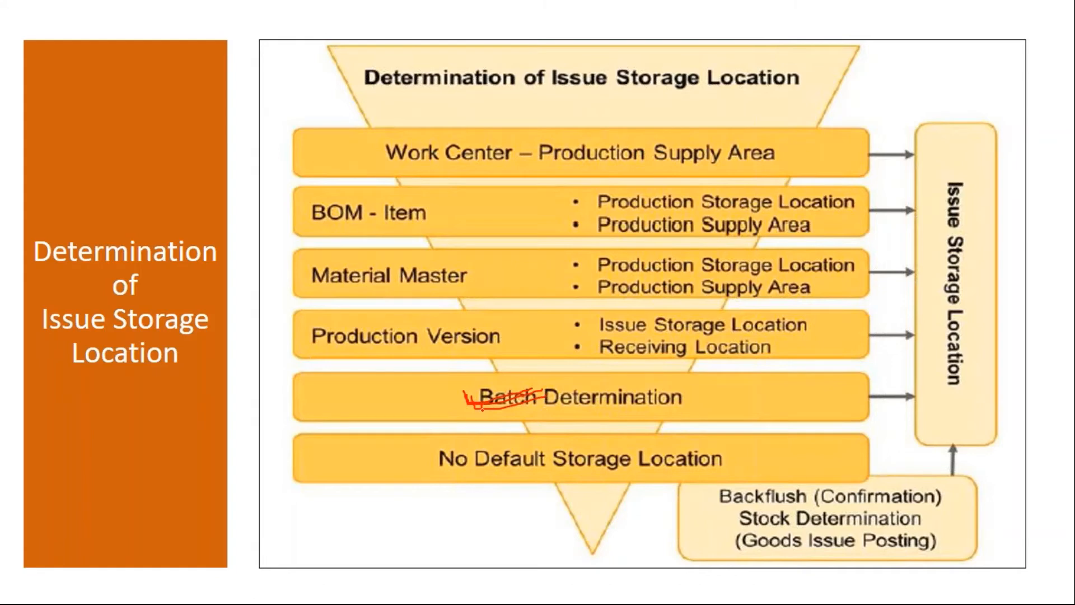
left_click_drag(482, 409, 551, 389)
Step: Draw a line down the first five rows, circle No Default Storage Location, erase the ink and end the slide show
left_click_drag(417, 469, 506, 452)
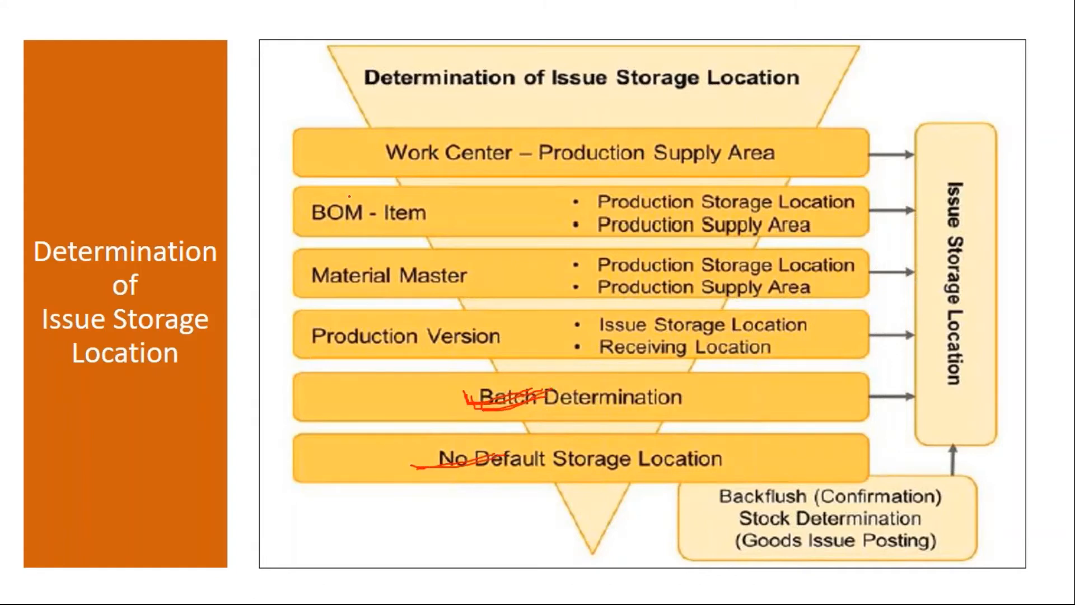
mouse_move(297, 130)
left_mouse_down()
mouse_move(297, 413)
mouse_move(319, 386)
left_mouse_up()
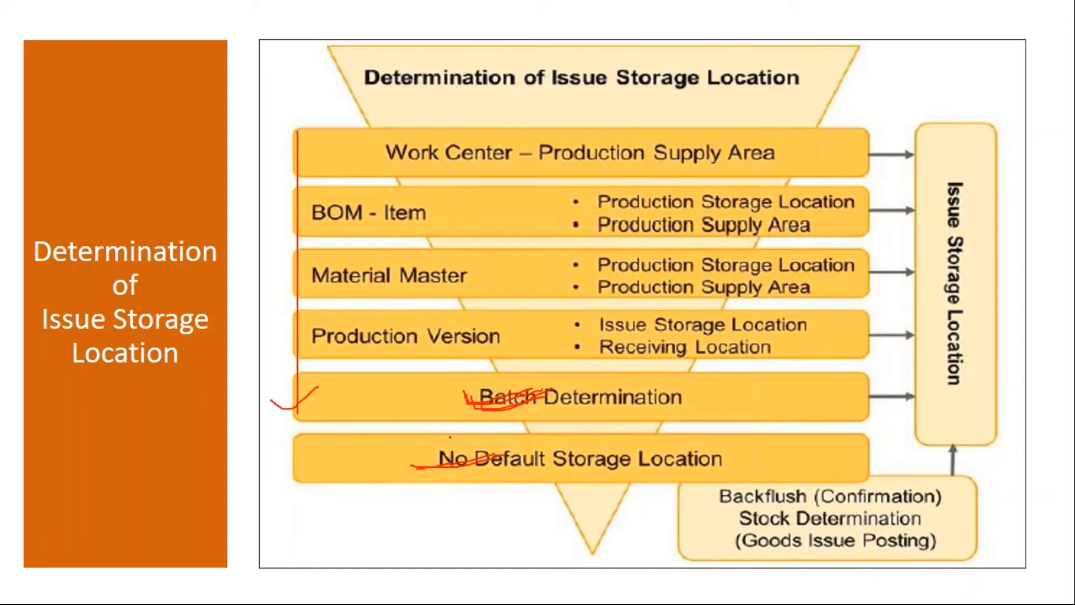
mouse_move(450, 436)
left_mouse_down()
mouse_move(410, 454)
mouse_move(571, 491)
mouse_move(728, 476)
mouse_move(451, 436)
left_mouse_up()
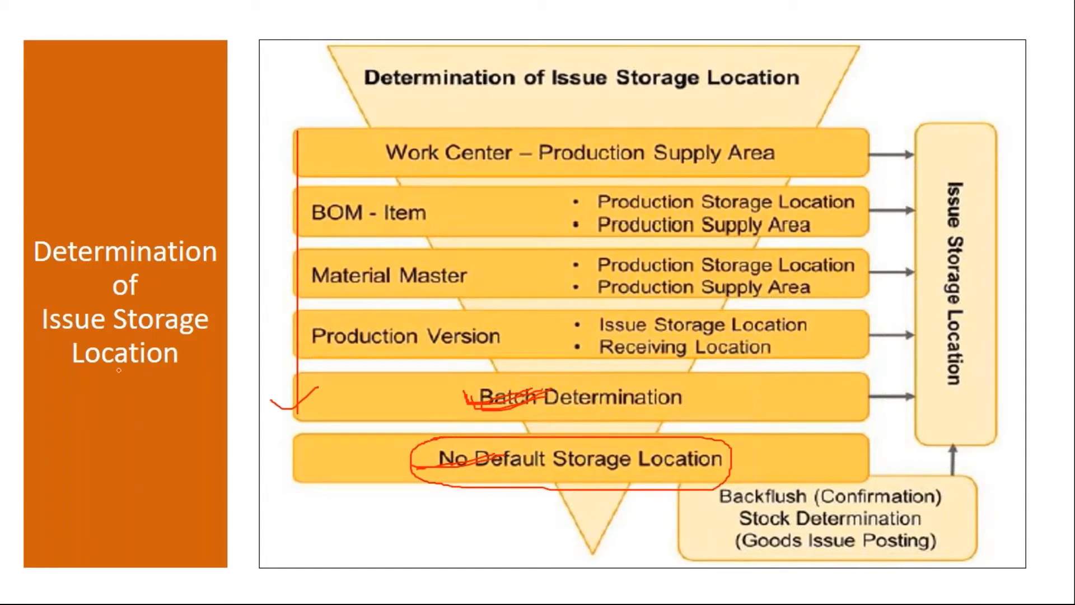
key("e")
key("Escape")
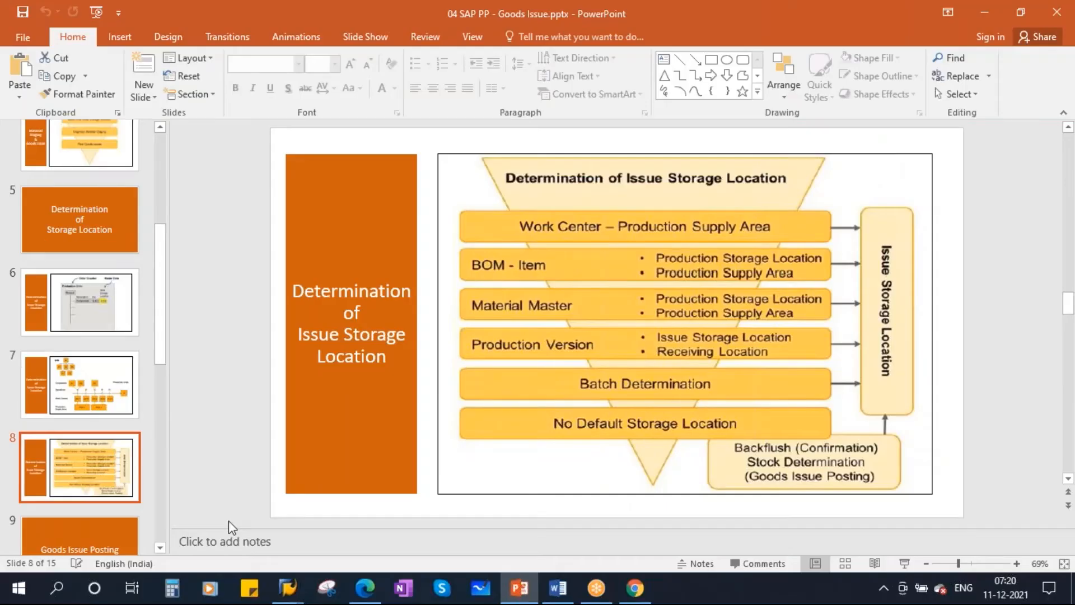
Step: Switch to the SAP Change Material session, close the production version windows, examine material 100004137's MRP 2 view for plant 1710 and leave the material
mouse_move(287, 587)
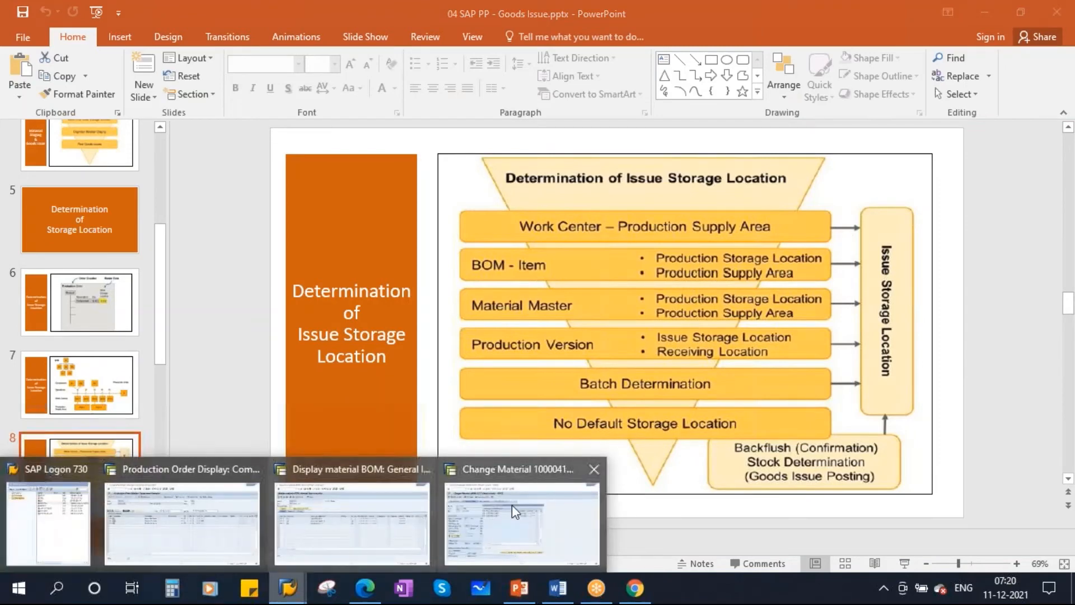
left_click(477, 498)
left_click(664, 537)
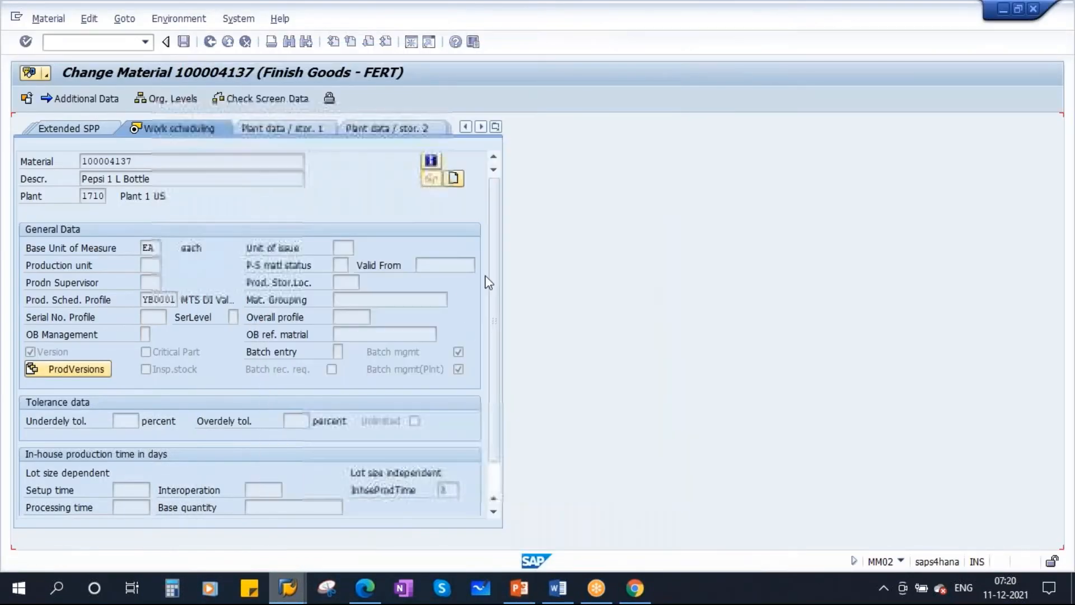
left_click(496, 128)
left_click(534, 299)
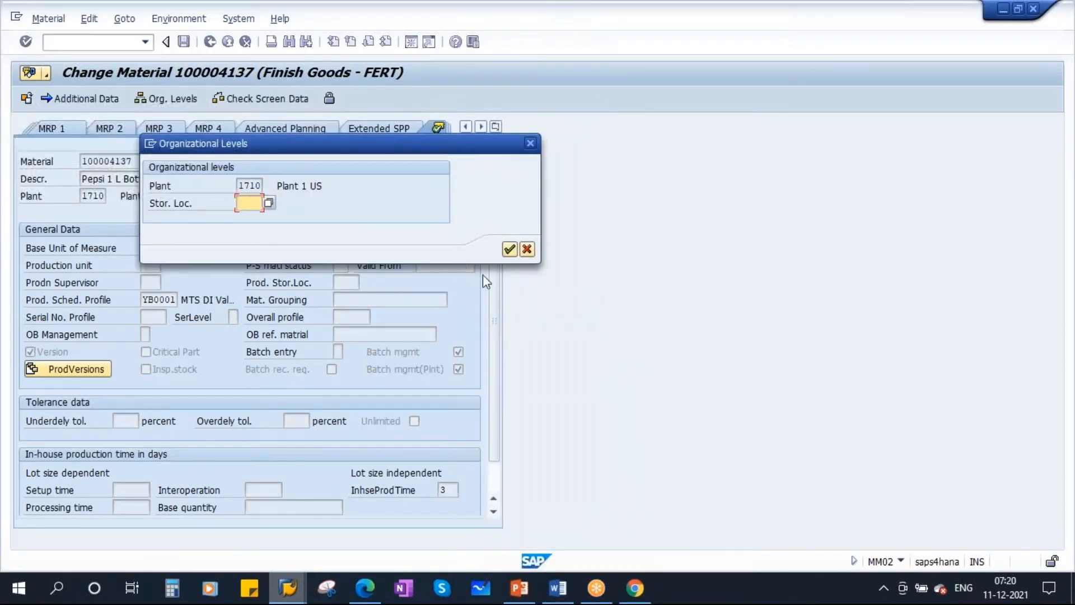
left_click(511, 249)
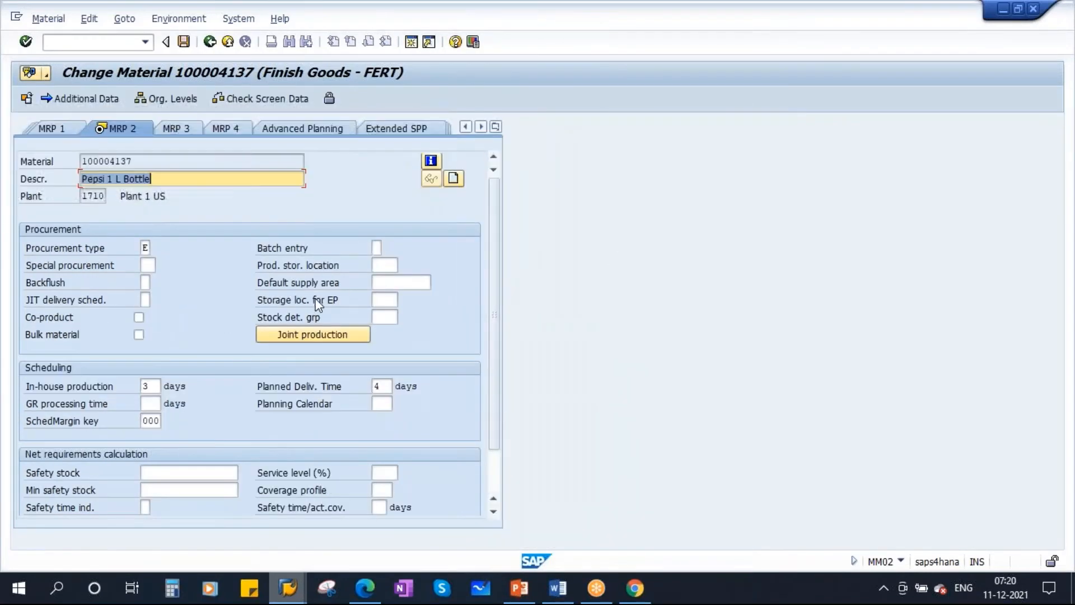
left_click(183, 41)
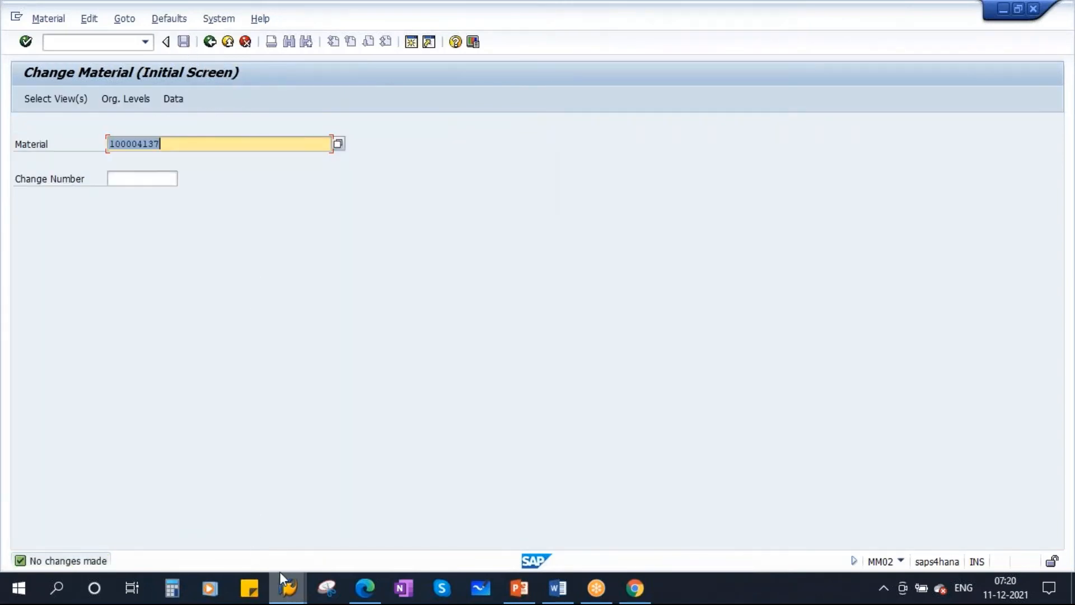
Step: Open material 6853 for change in the MRP 2 view for plant 1710
key("Delete")
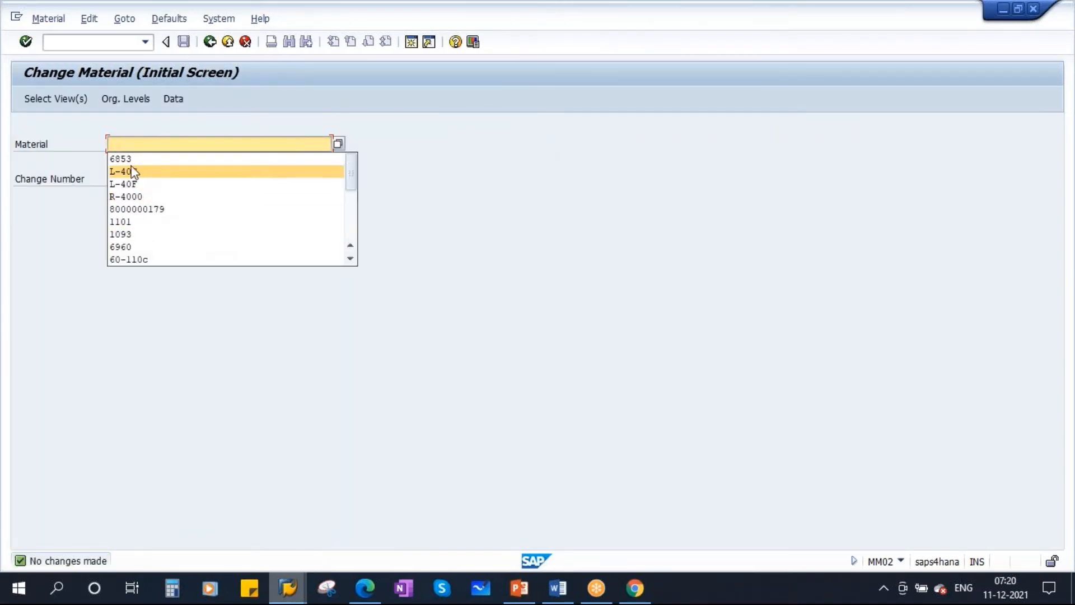
left_click(127, 159)
key("Return")
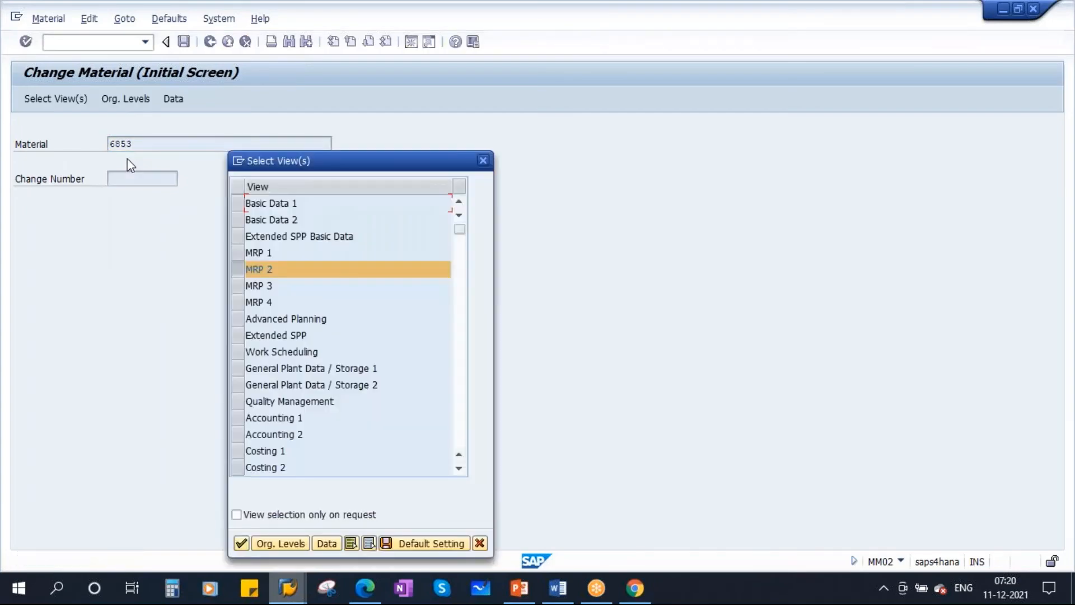
key("Return")
key("Return")
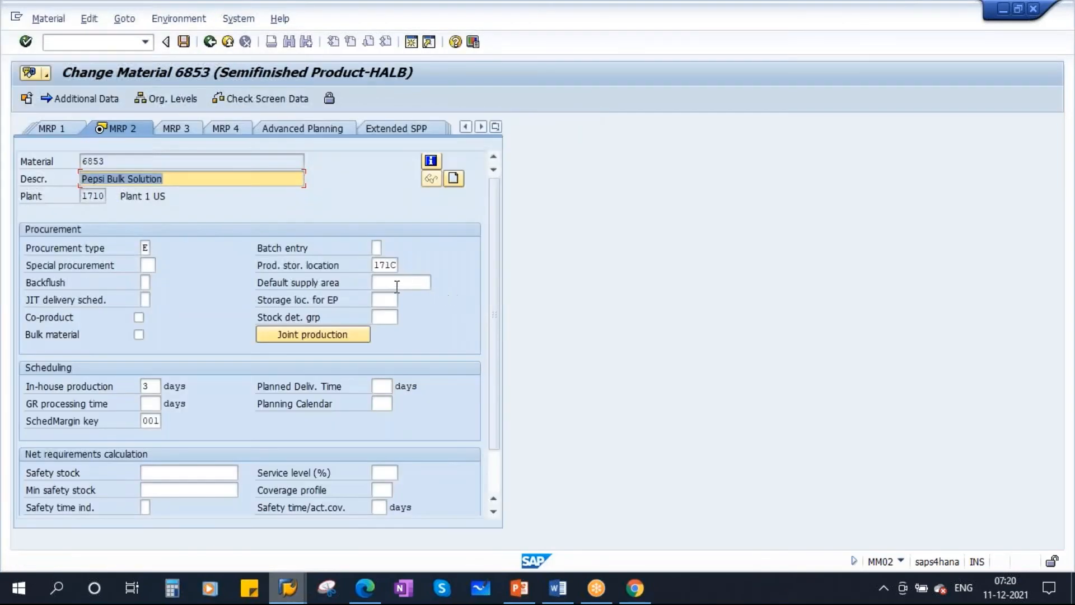
Step: Clear the Prod. stor. location of material 6853 and save the material
left_click(378, 269)
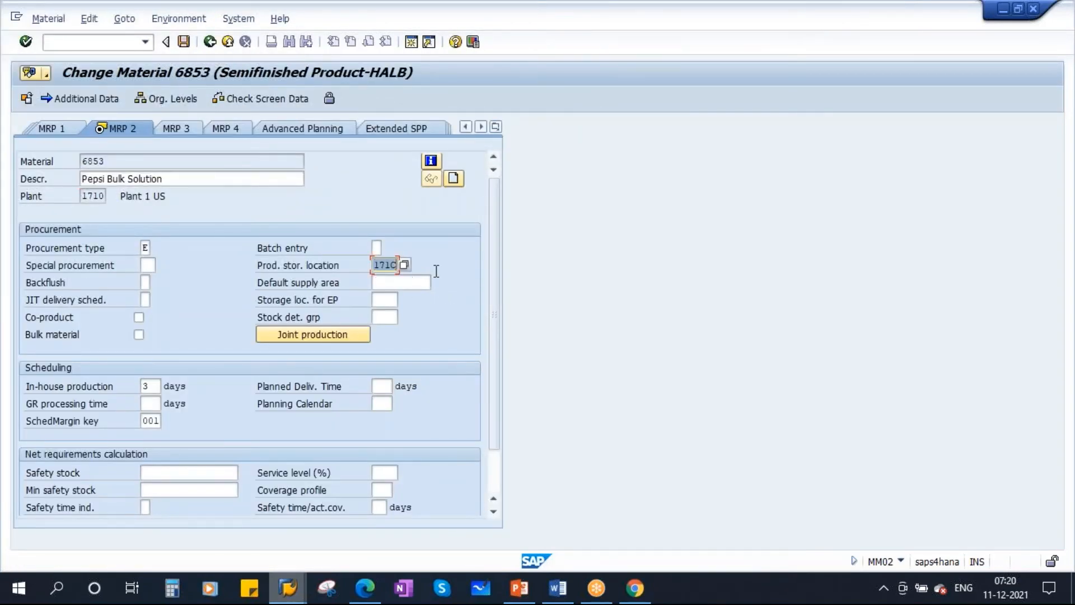
key("Delete")
key("Delete")
key("Delete")
key("Delete")
left_click_drag(106, 161, 21, 174)
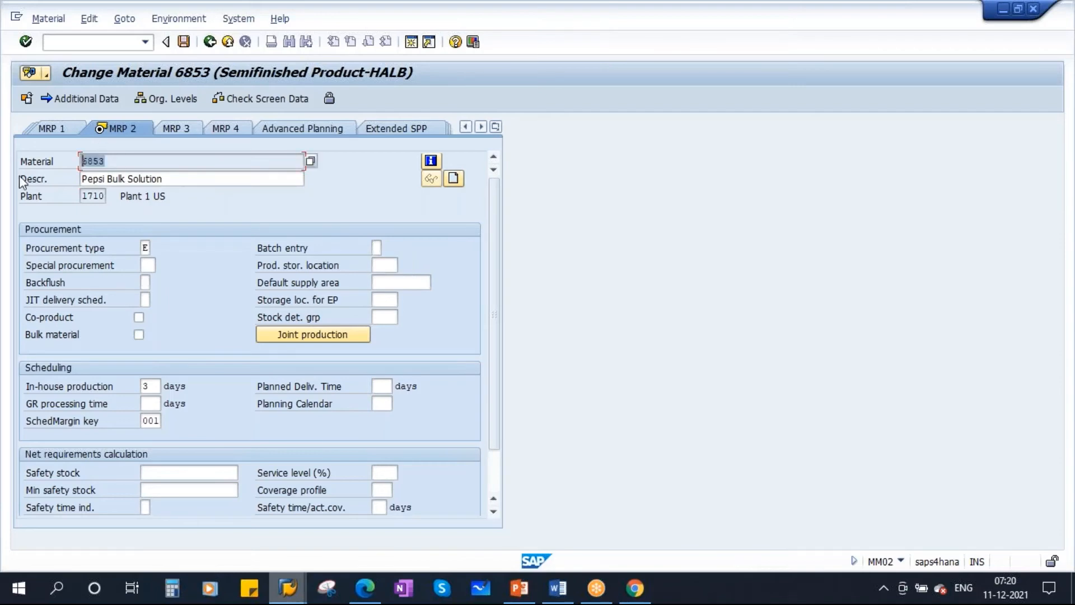
left_click(184, 42)
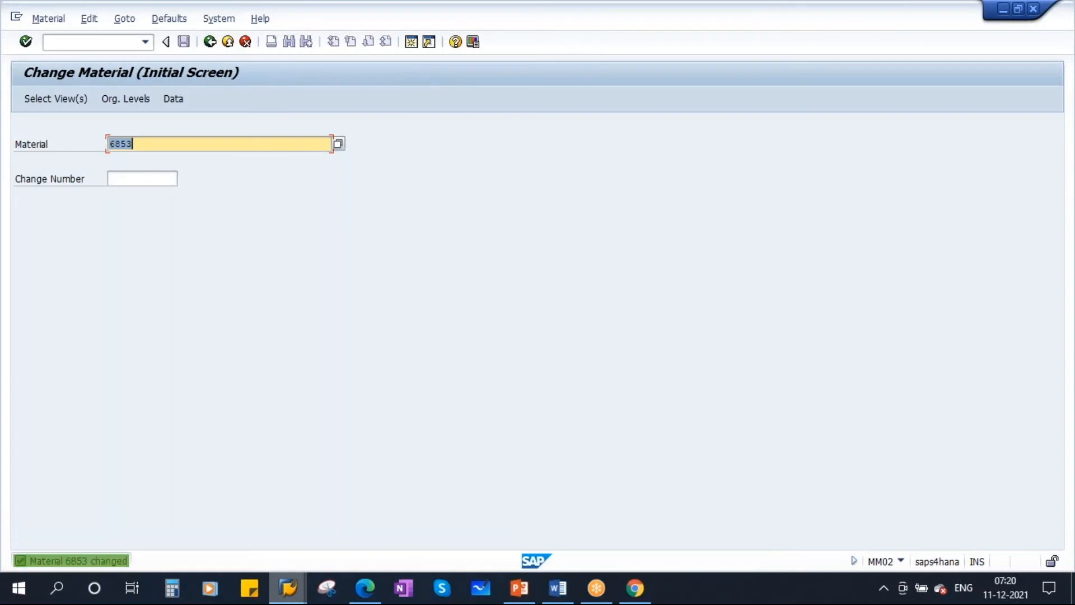
Step: Start a new production order with transaction CO01 for material 100004137, plant 1710 and order type YBM1
left_click(209, 42)
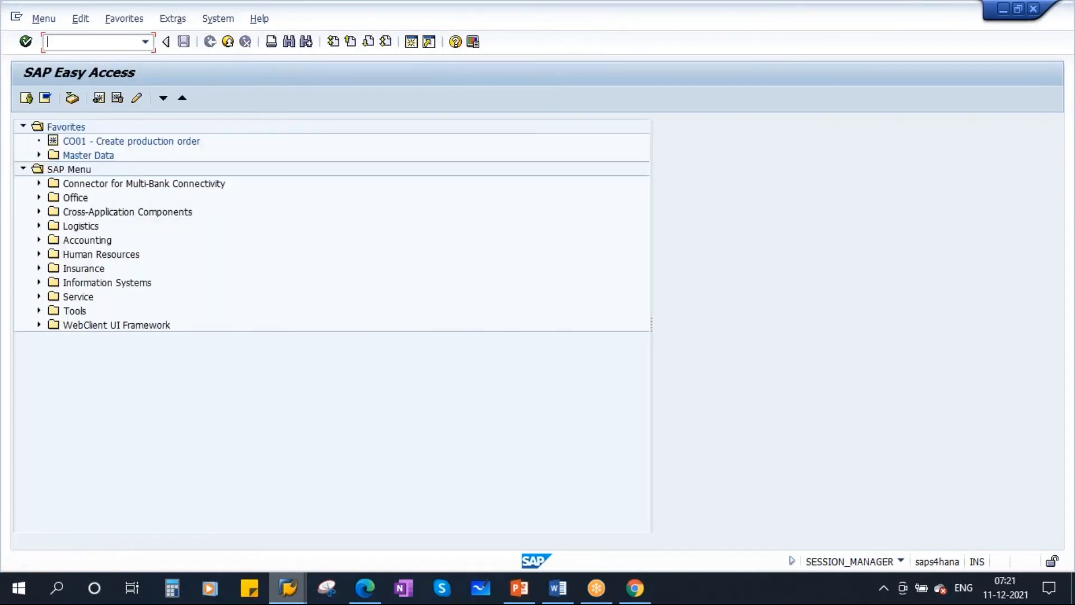
type("co01")
key("Return")
left_click(152, 171)
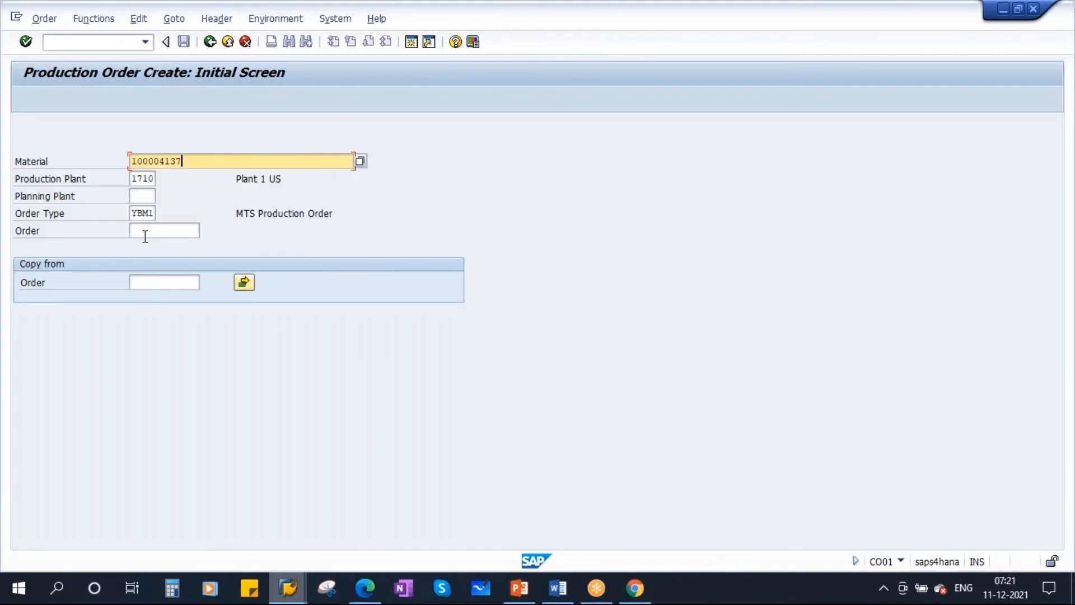
key("Return")
Step: Set the order's total quantity to 100 with Current data scheduling and create a batch in its goods receipt data
left_click(136, 247)
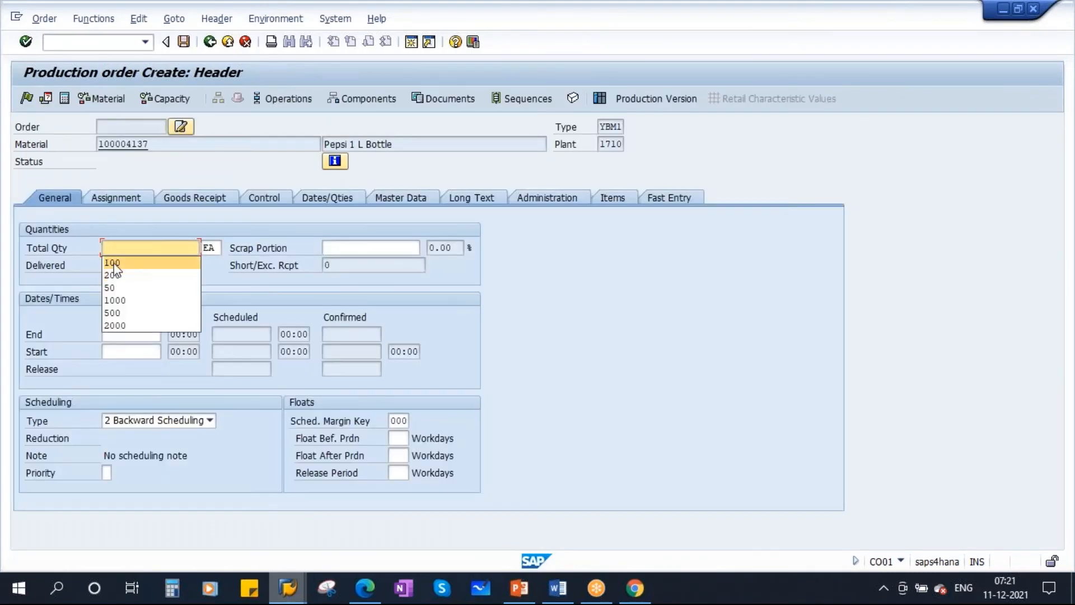
left_click(115, 263)
left_click(147, 422)
left_click(129, 473)
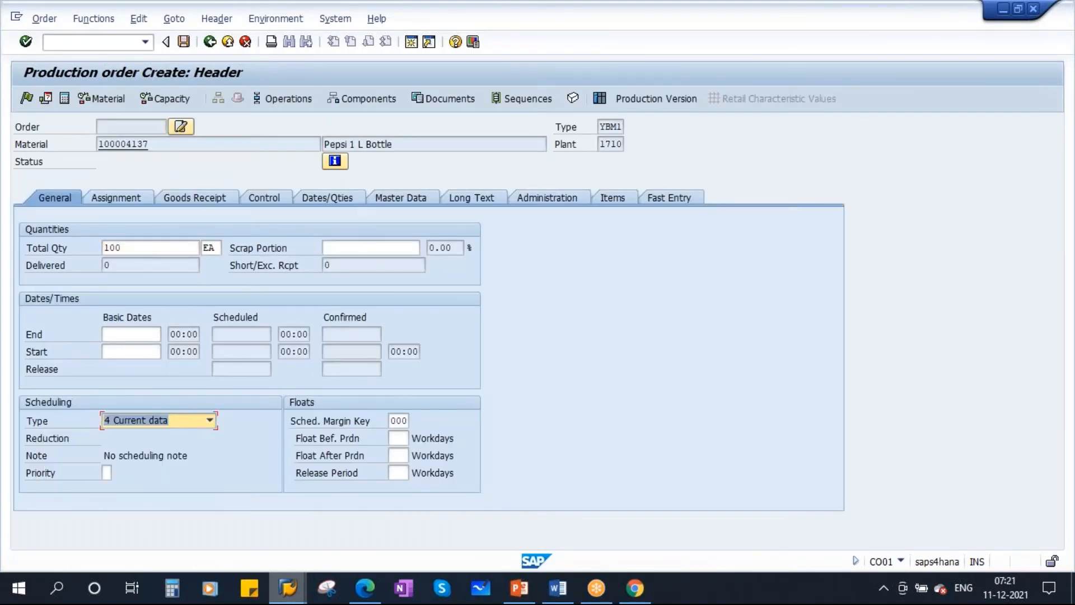
key("Return")
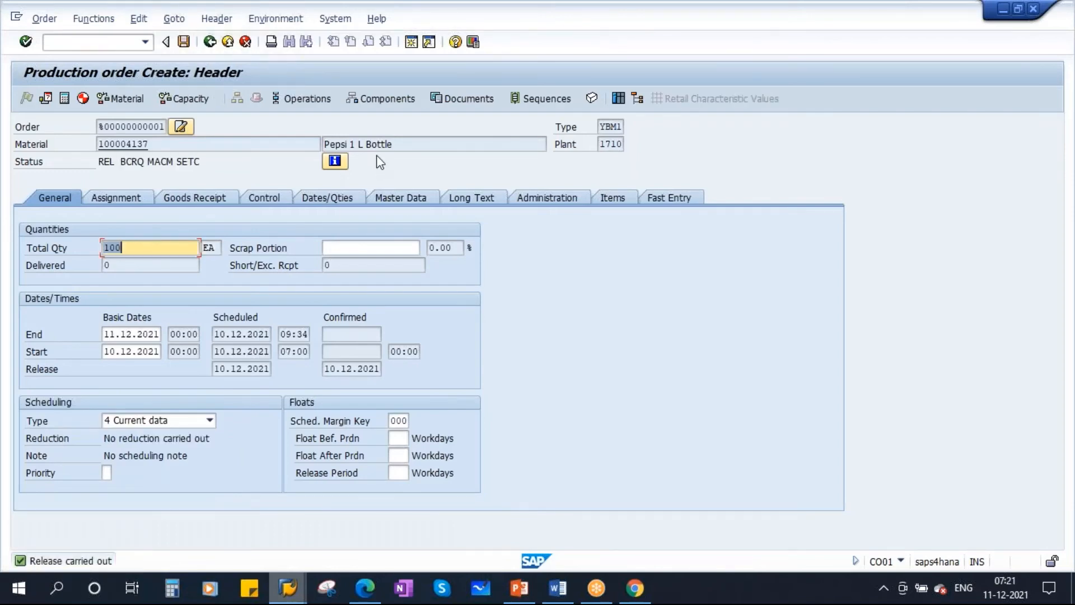
left_click(193, 197)
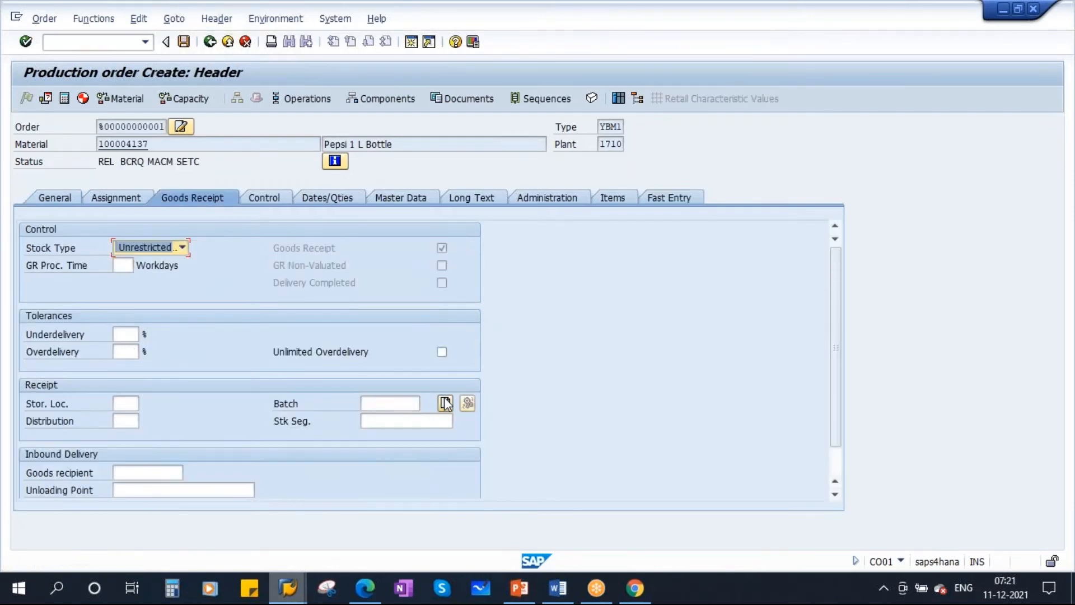
left_click(446, 403)
Step: Open the order's component overview, compare the storage locations of components 561, 6853 and 683, and check them against the PowerPoint slide
left_click(371, 102)
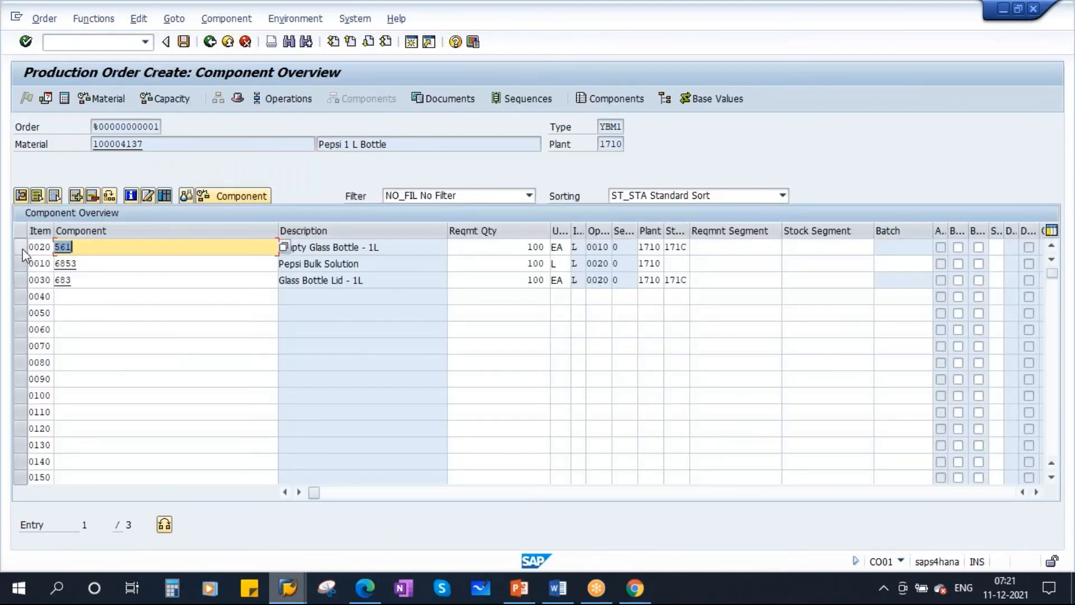
left_click(22, 250)
left_click(21, 281)
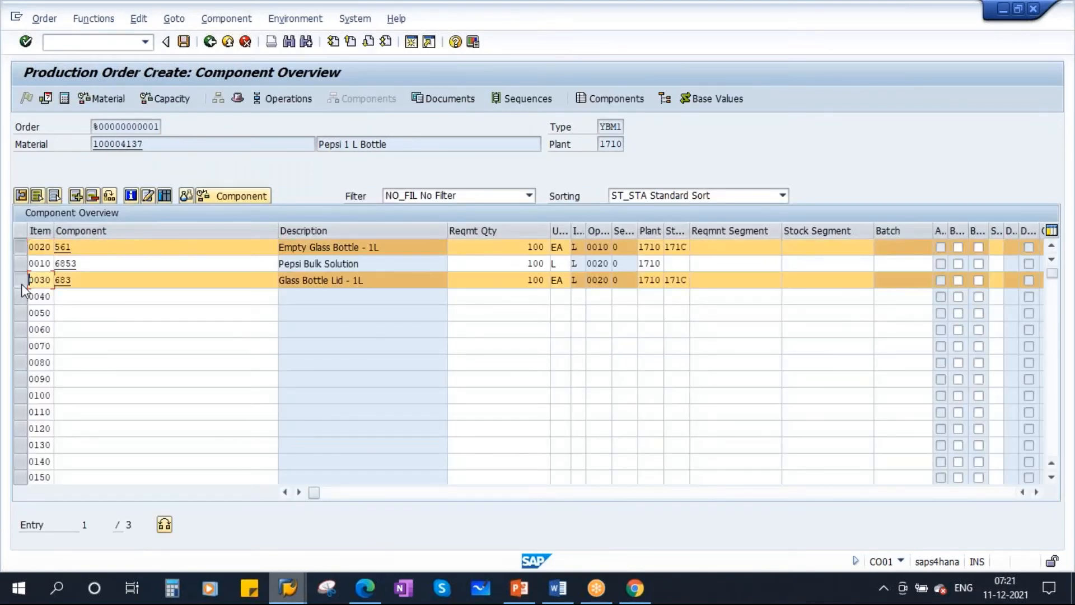
double_click(72, 263)
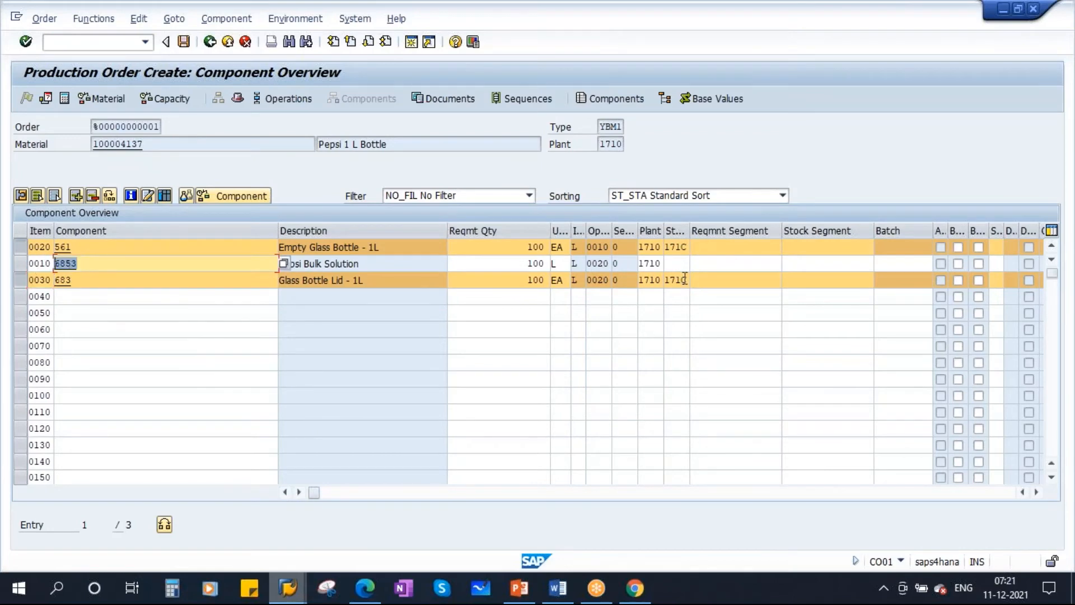
left_click(673, 264)
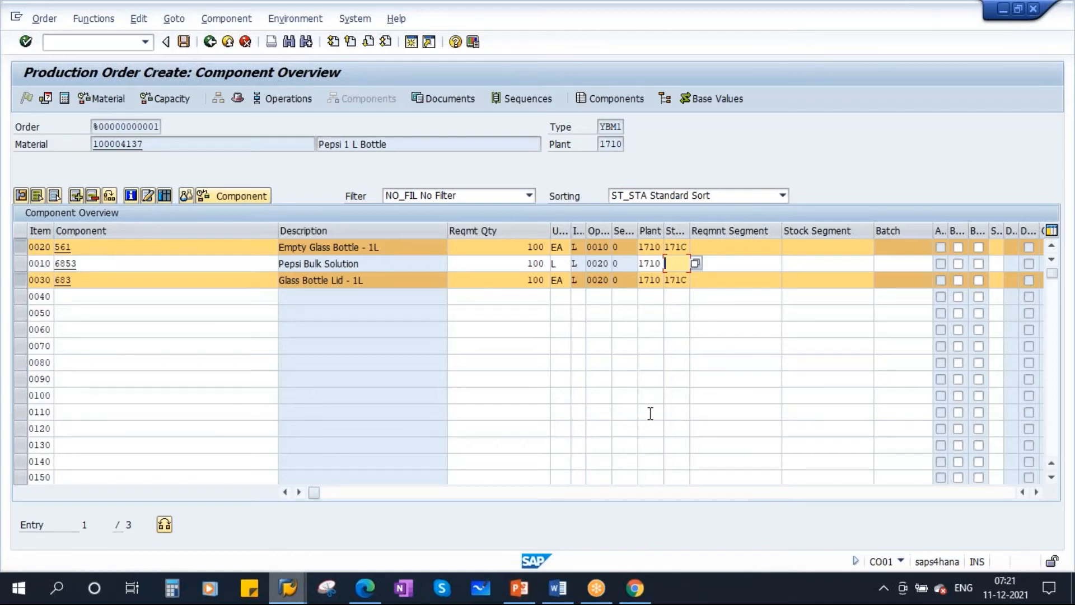
key("alt+Tab")
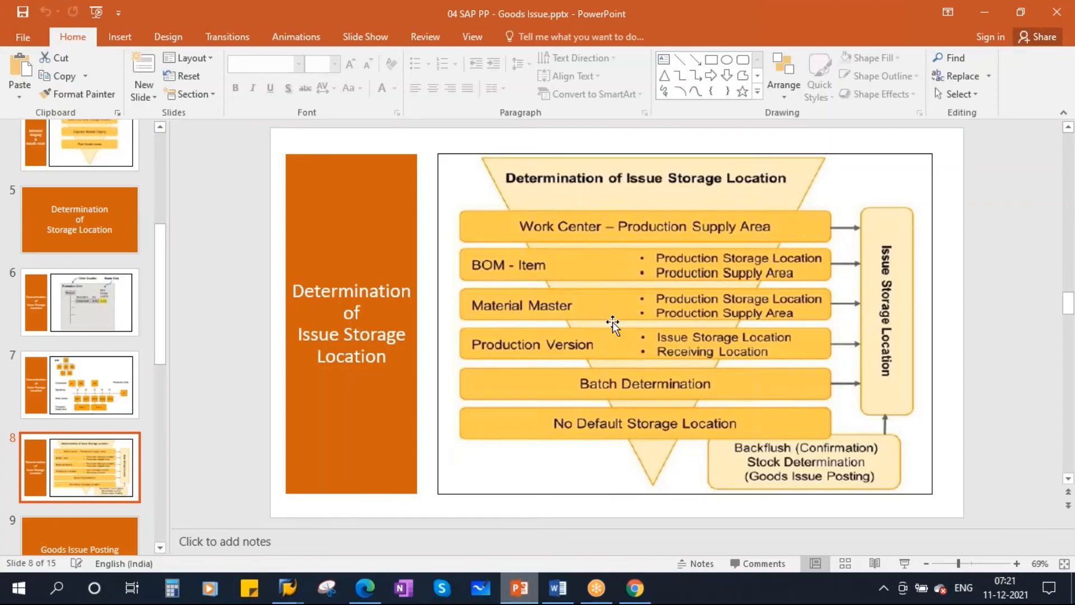
key("alt+Tab")
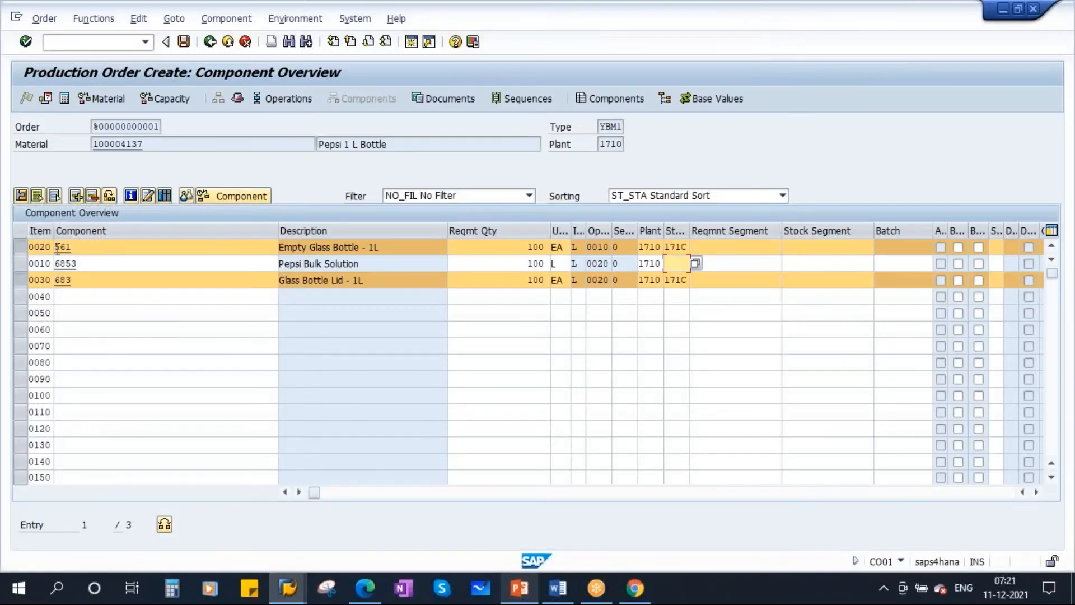
Step: Deselect the two marked component rows and set the storage location of Pepsi Bulk Solution, component 6853, to 171C
left_click(20, 247)
left_click(20, 280)
left_click(677, 263)
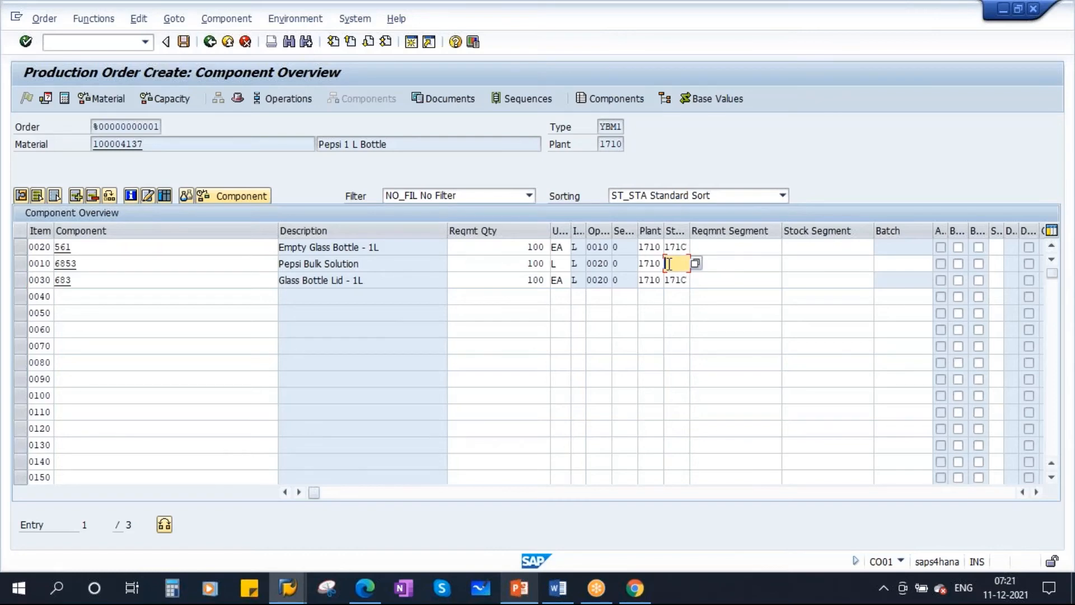
type("171")
key("Caps_Lock")
type("C")
key("Return")
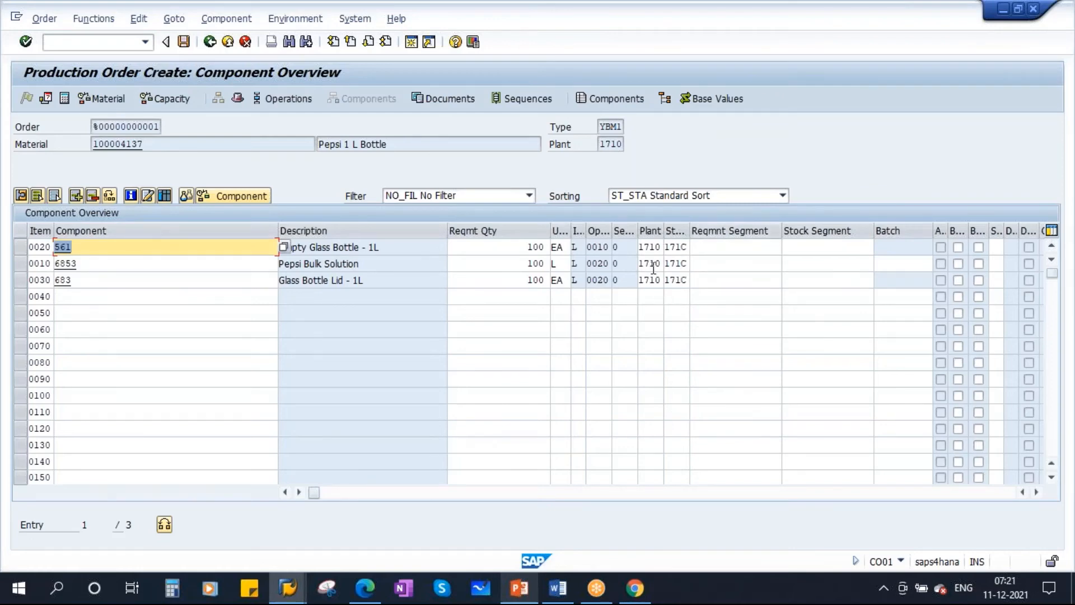
Step: Switch to PowerPoint, present the issue storage location slide, and ink circled numbers 1 to 5 on its first five rows with a line down them
left_click(527, 596)
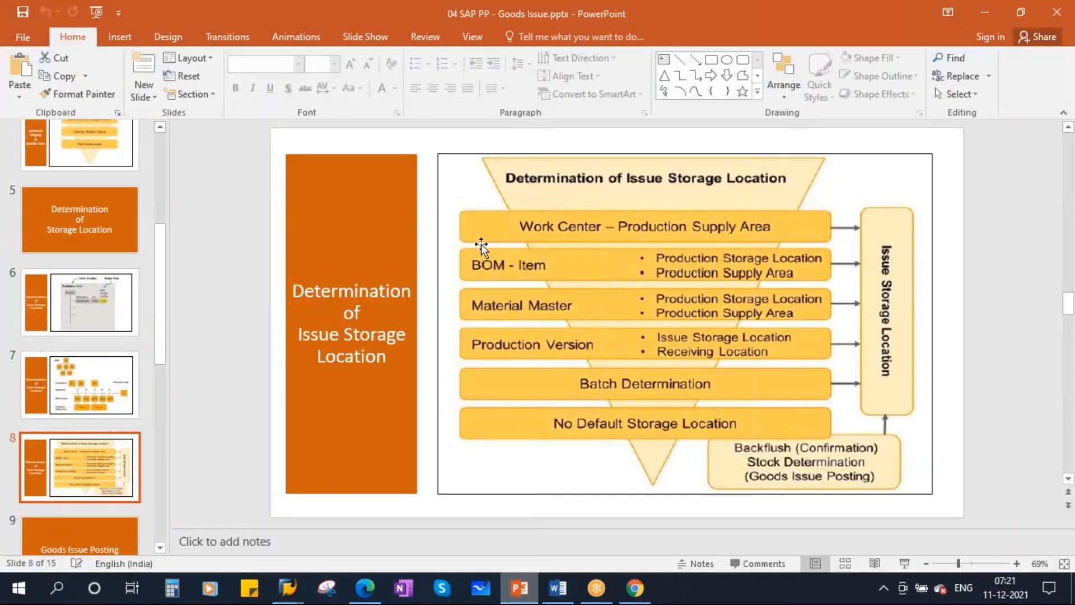
left_click(904, 563)
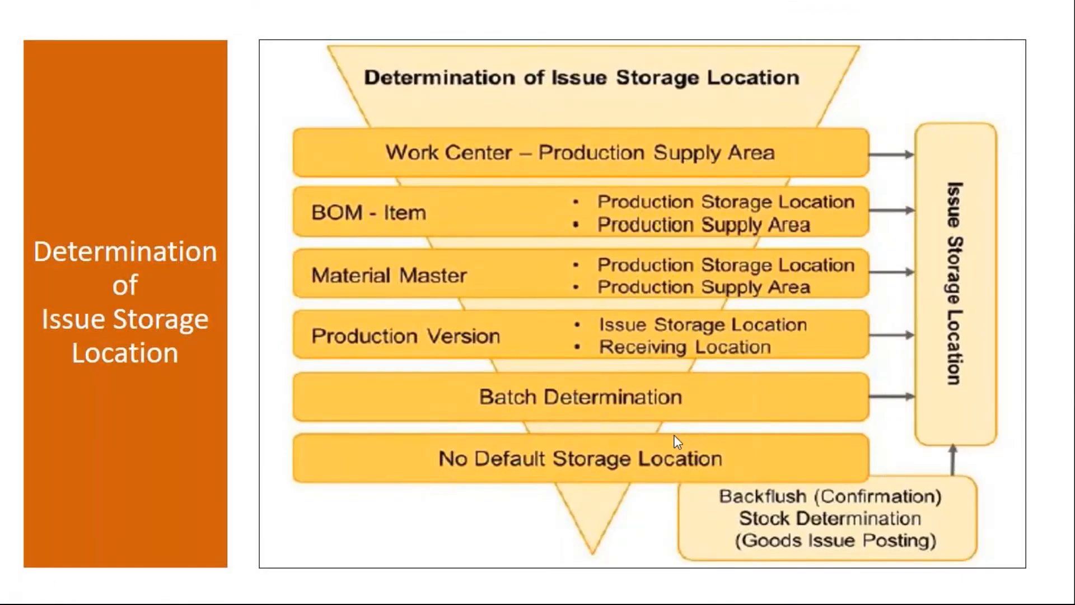
key("ctrl+p")
mouse_move(302, 143)
left_mouse_down()
mouse_move(304, 169)
mouse_move(305, 137)
left_mouse_up()
mouse_move(282, 203)
left_mouse_down()
mouse_move(293, 247)
mouse_move(334, 229)
mouse_move(290, 287)
mouse_move(302, 297)
left_mouse_up()
left_click_drag(297, 261, 322, 280)
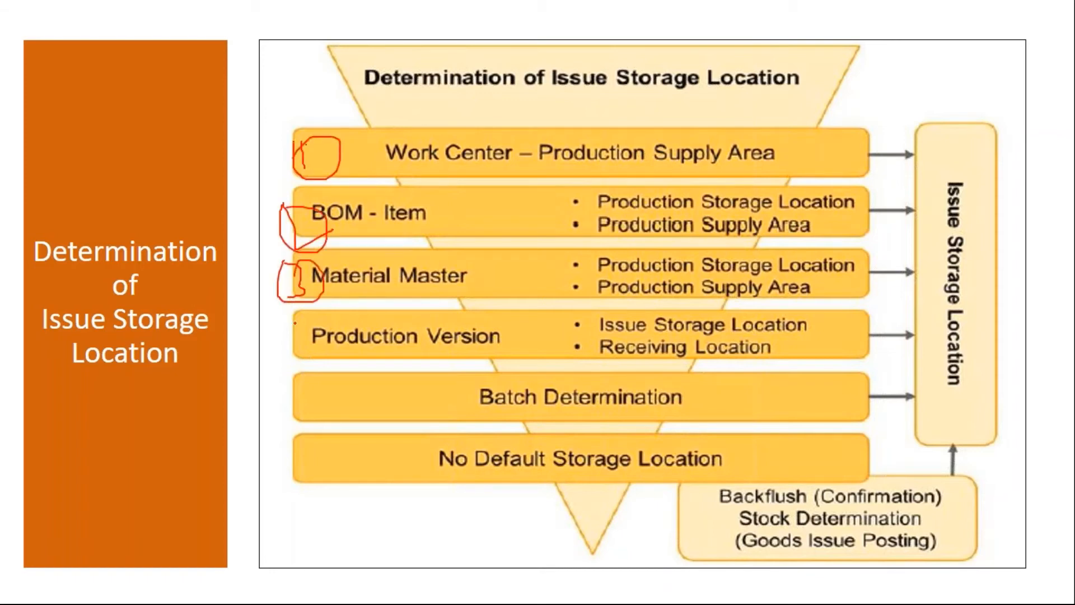
mouse_move(305, 331)
left_mouse_down()
mouse_move(290, 342)
mouse_move(302, 358)
left_mouse_up()
mouse_move(321, 395)
left_mouse_down()
mouse_move(309, 414)
mouse_move(289, 417)
mouse_move(337, 382)
left_mouse_up()
left_click_drag(355, 150, 373, 423)
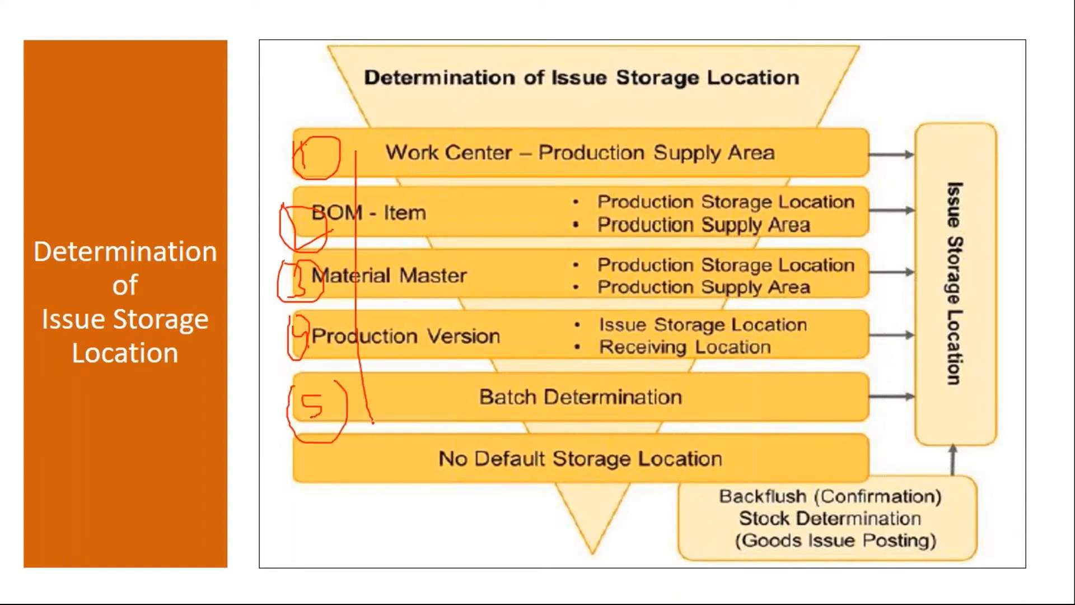
mouse_move(868, 275)
left_mouse_down()
mouse_move(922, 274)
mouse_move(938, 292)
left_mouse_up()
Step: Erase the ink, tick the Material Master row and draw an arrow from it to the Issue Storage Location box
key("e")
mouse_move(275, 268)
left_mouse_down()
mouse_move(404, 254)
mouse_move(398, 271)
left_mouse_up()
mouse_move(851, 284)
left_mouse_down()
mouse_move(959, 283)
mouse_move(926, 320)
left_mouse_up()
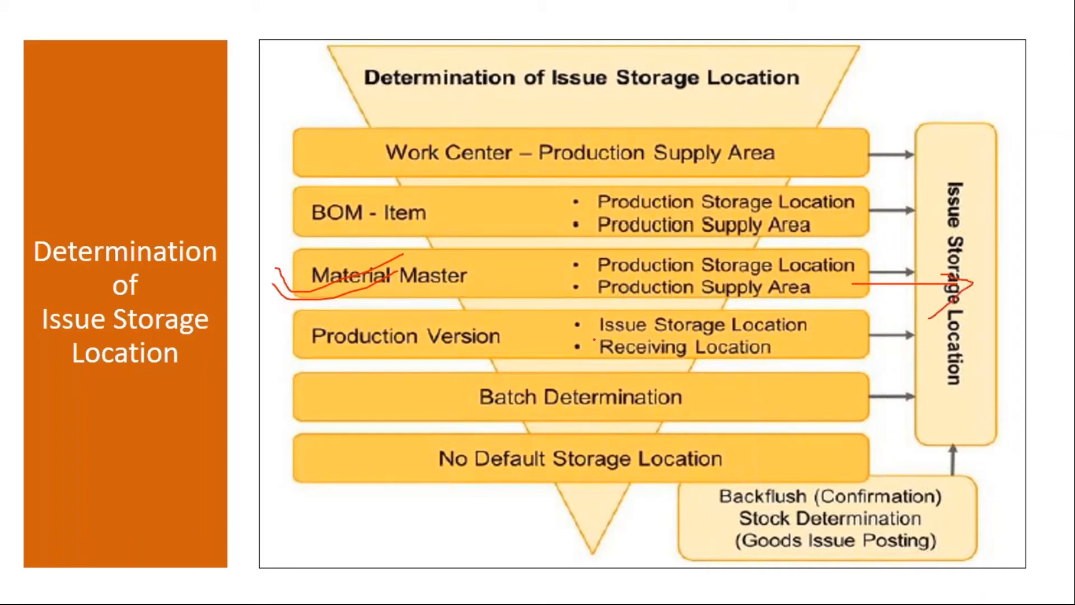